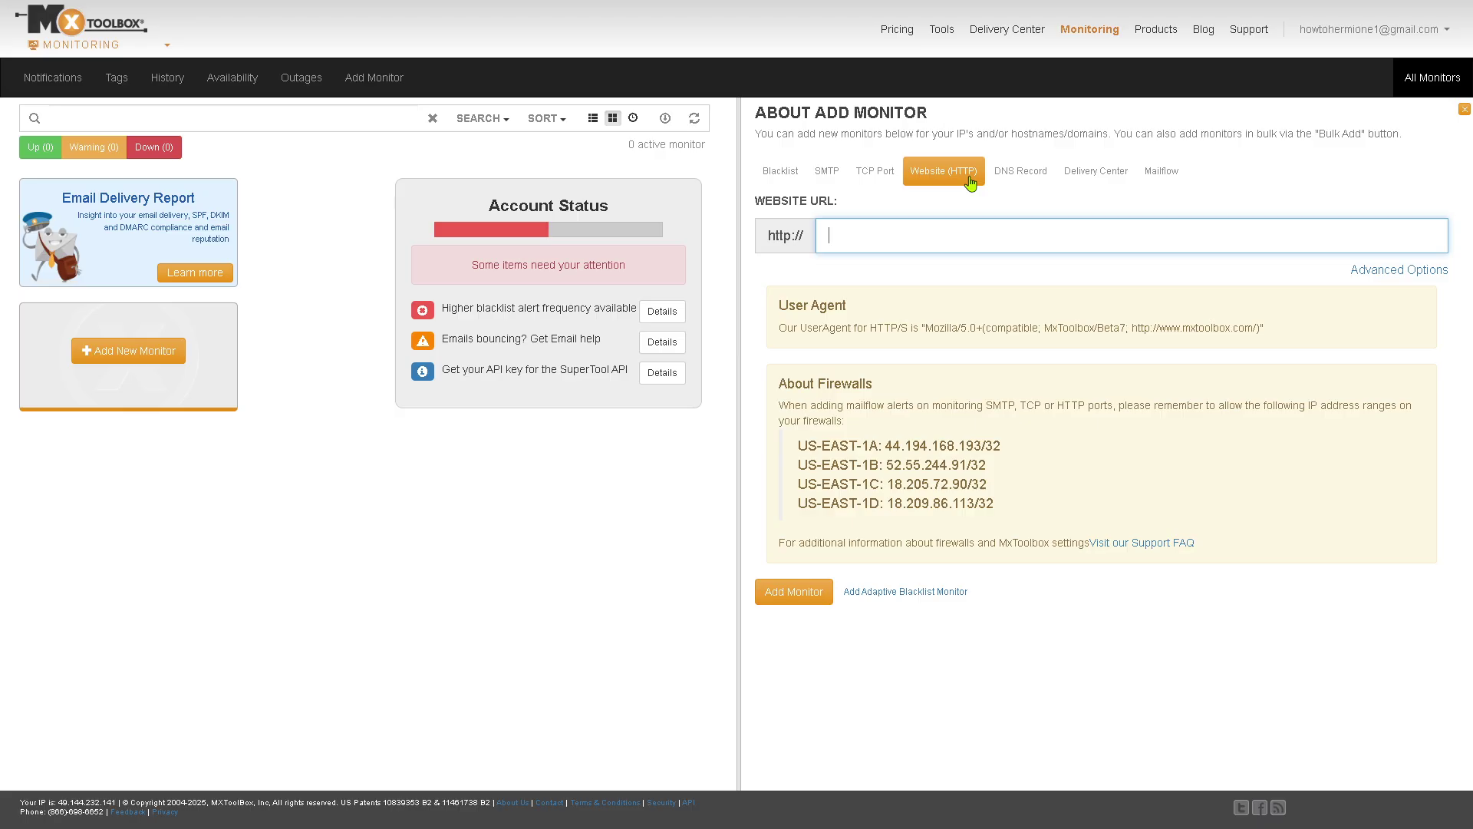
Step: Add an HTTP website monitor for youtube.com, reviewing Advanced Options before saving
type("youtube.com")
left_click(1409, 275)
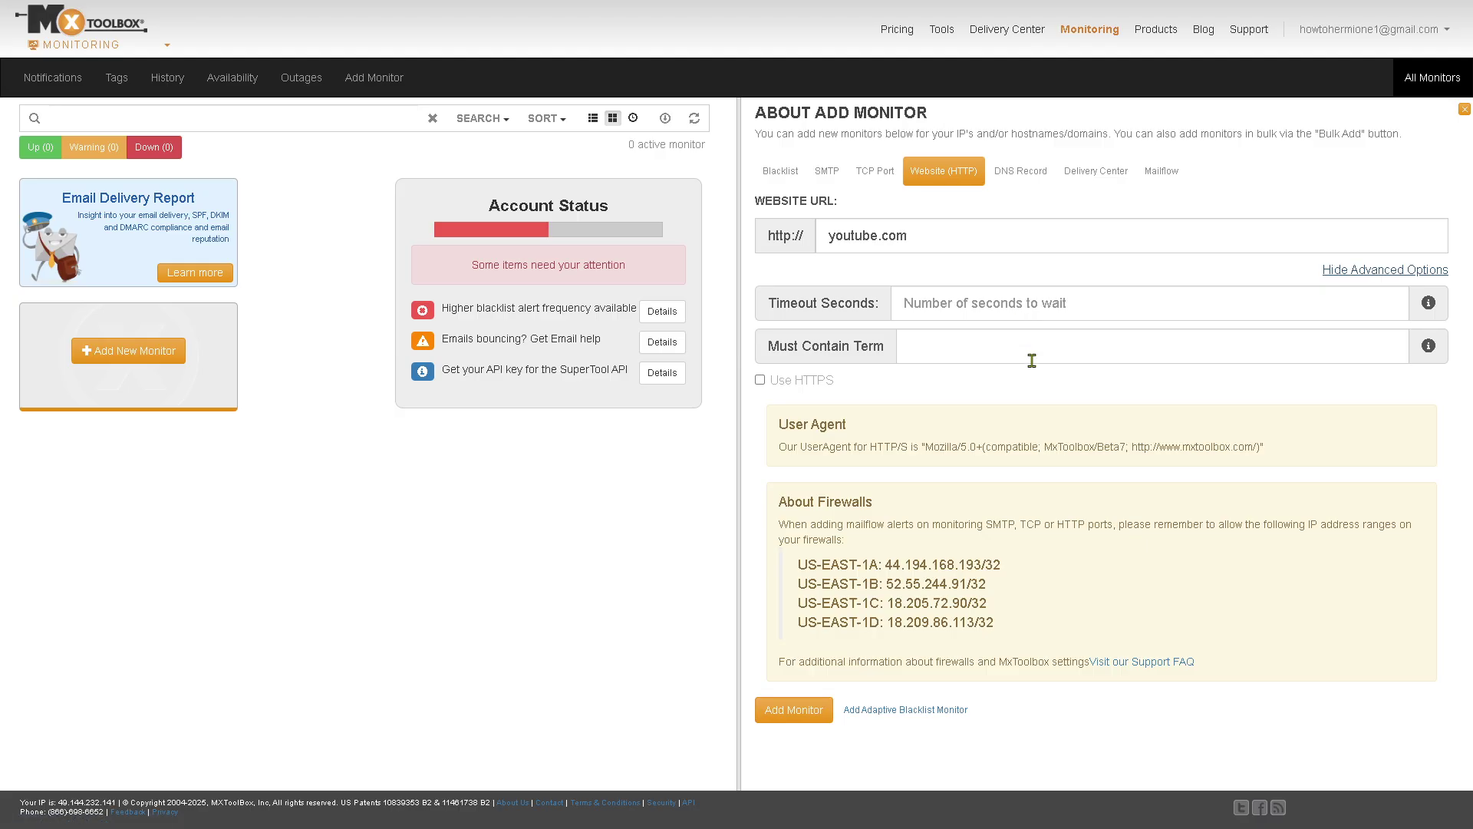
left_click(793, 711)
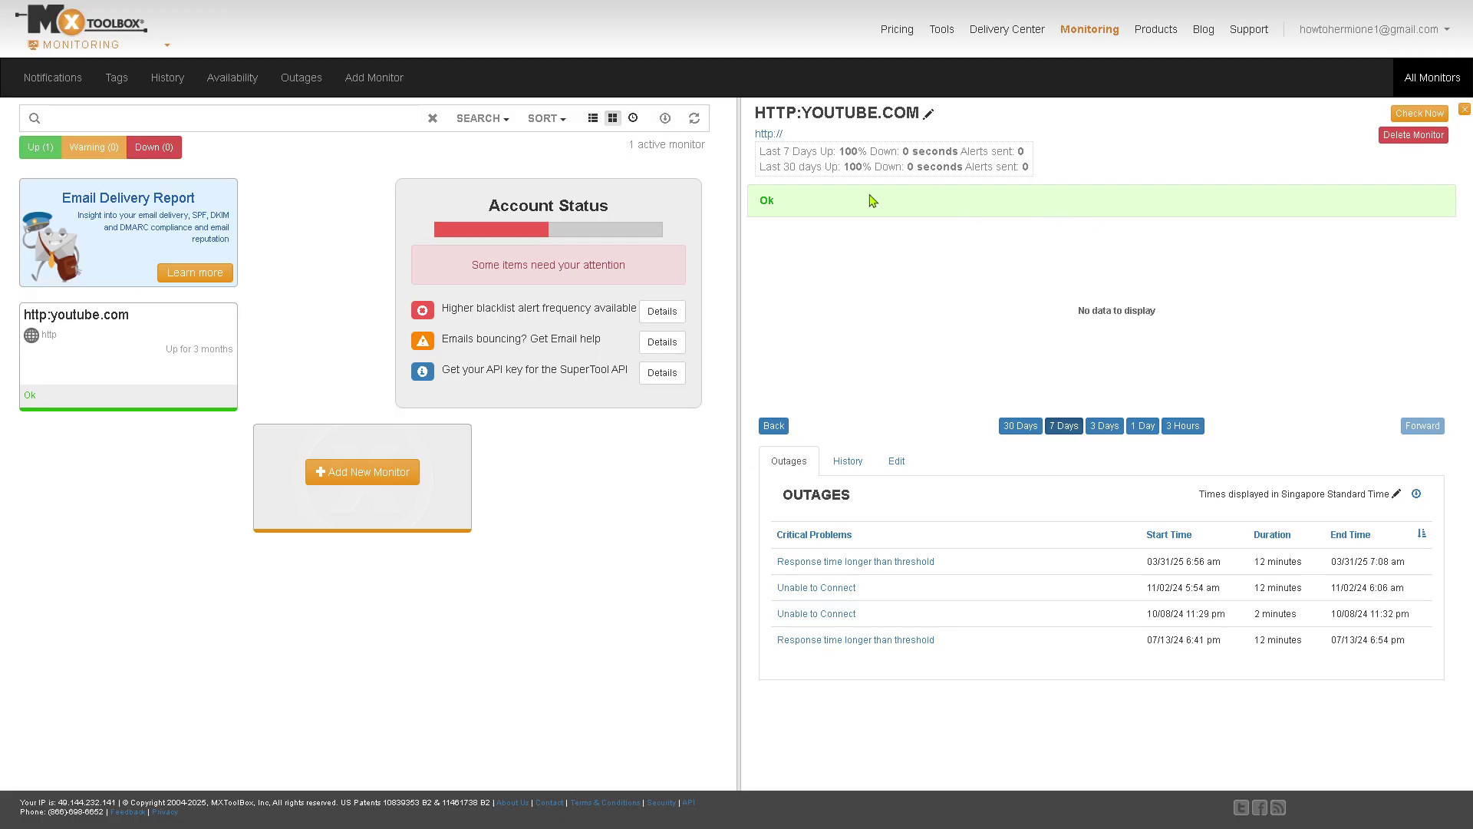
Step: Open the Notifications page to view the Default alert policy
left_click(91, 82)
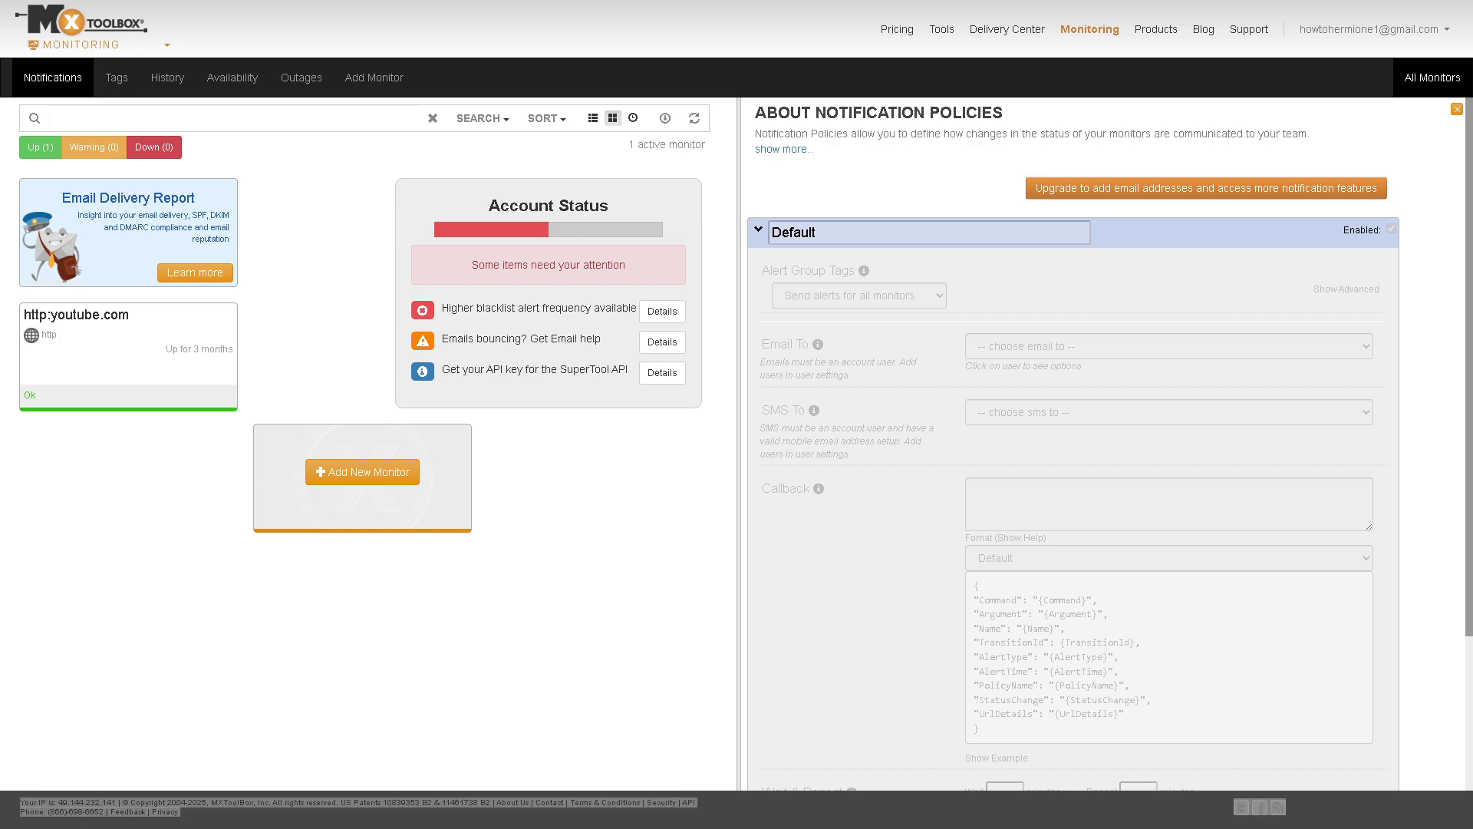
Step: Attempt to create a tag named 'How to use MXTOOLBOX' on the Tags page
left_click(123, 84)
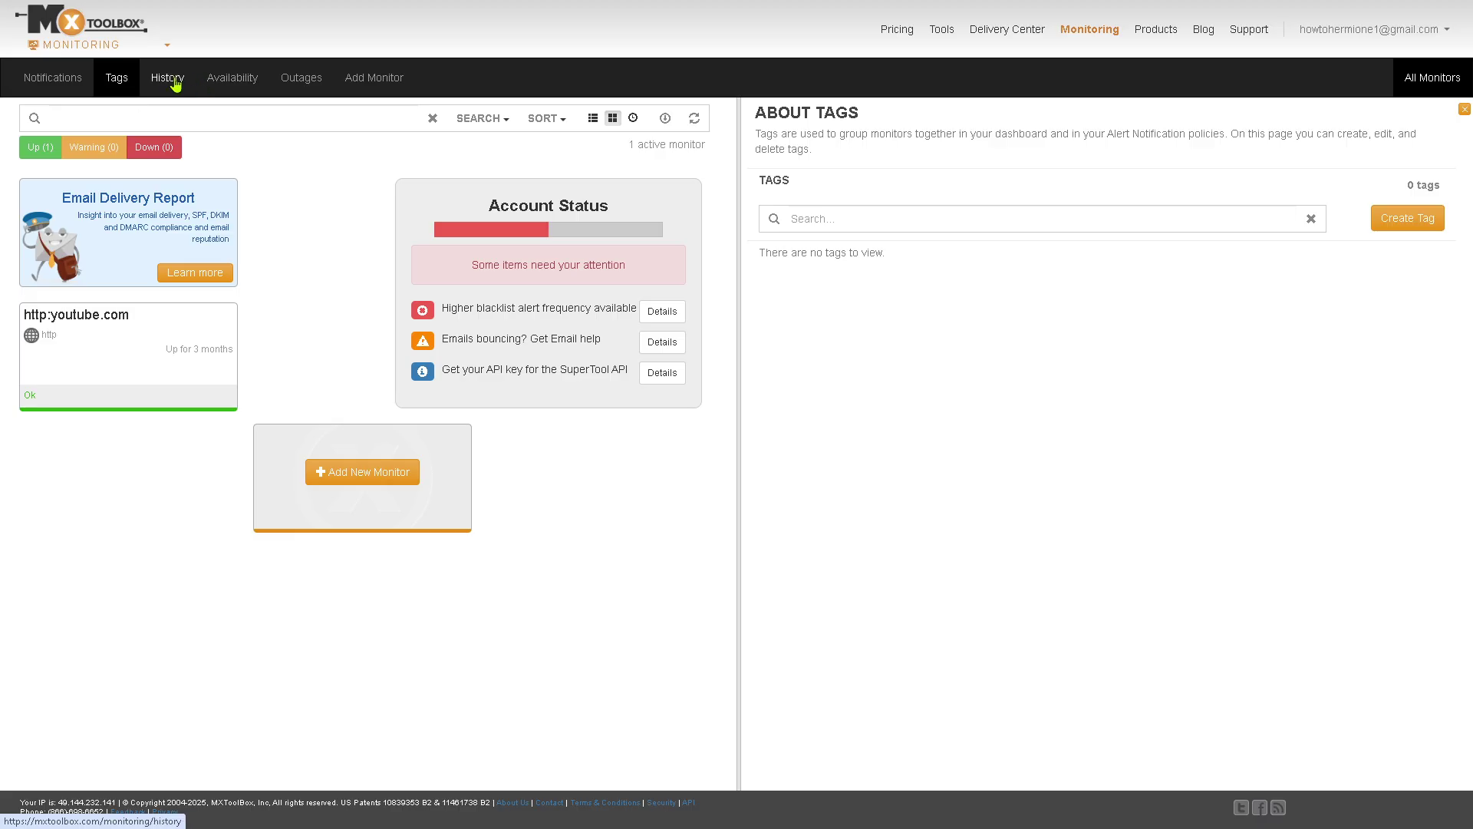
left_click(1412, 221)
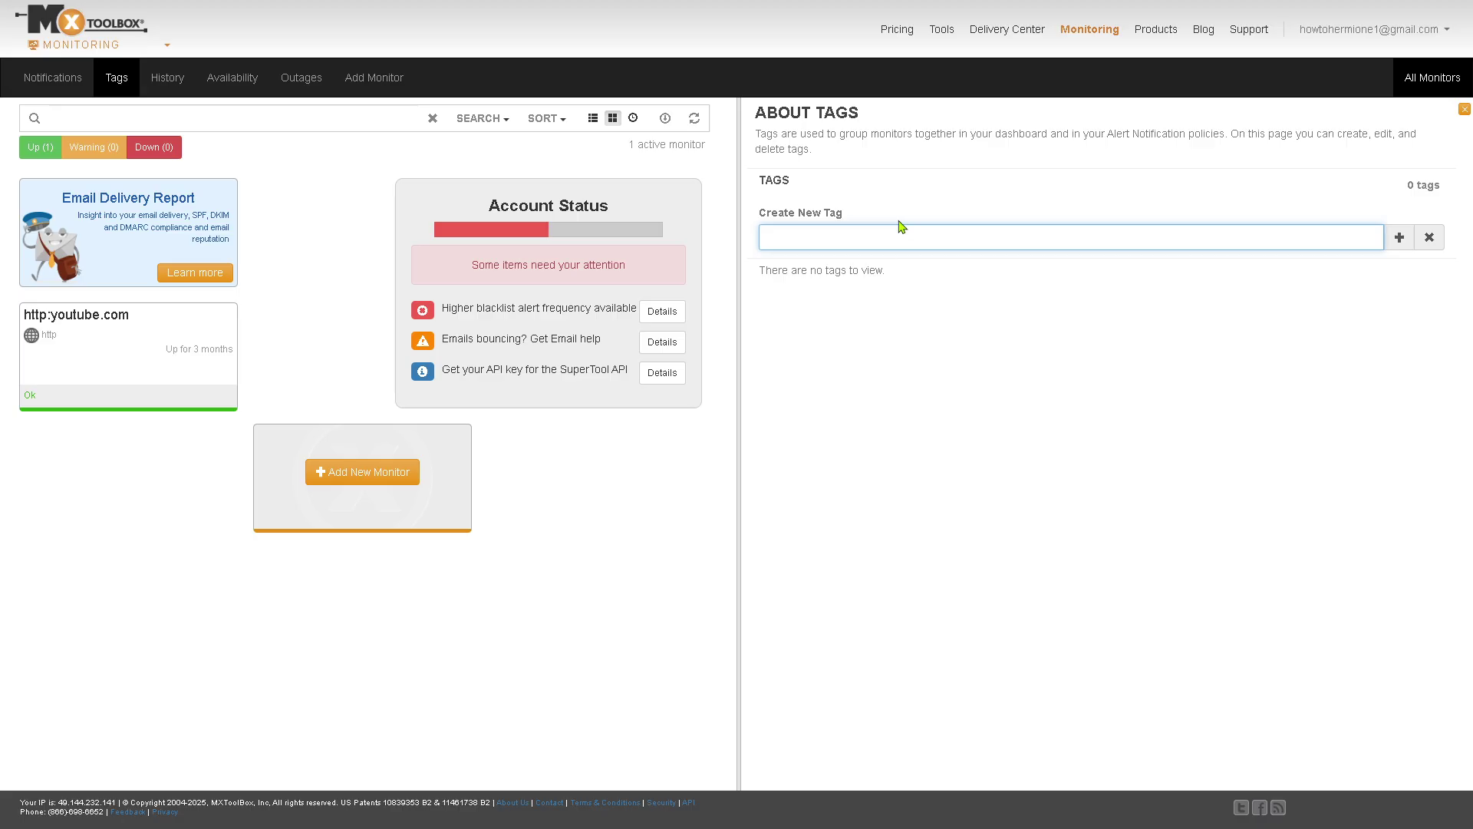
type("How ")
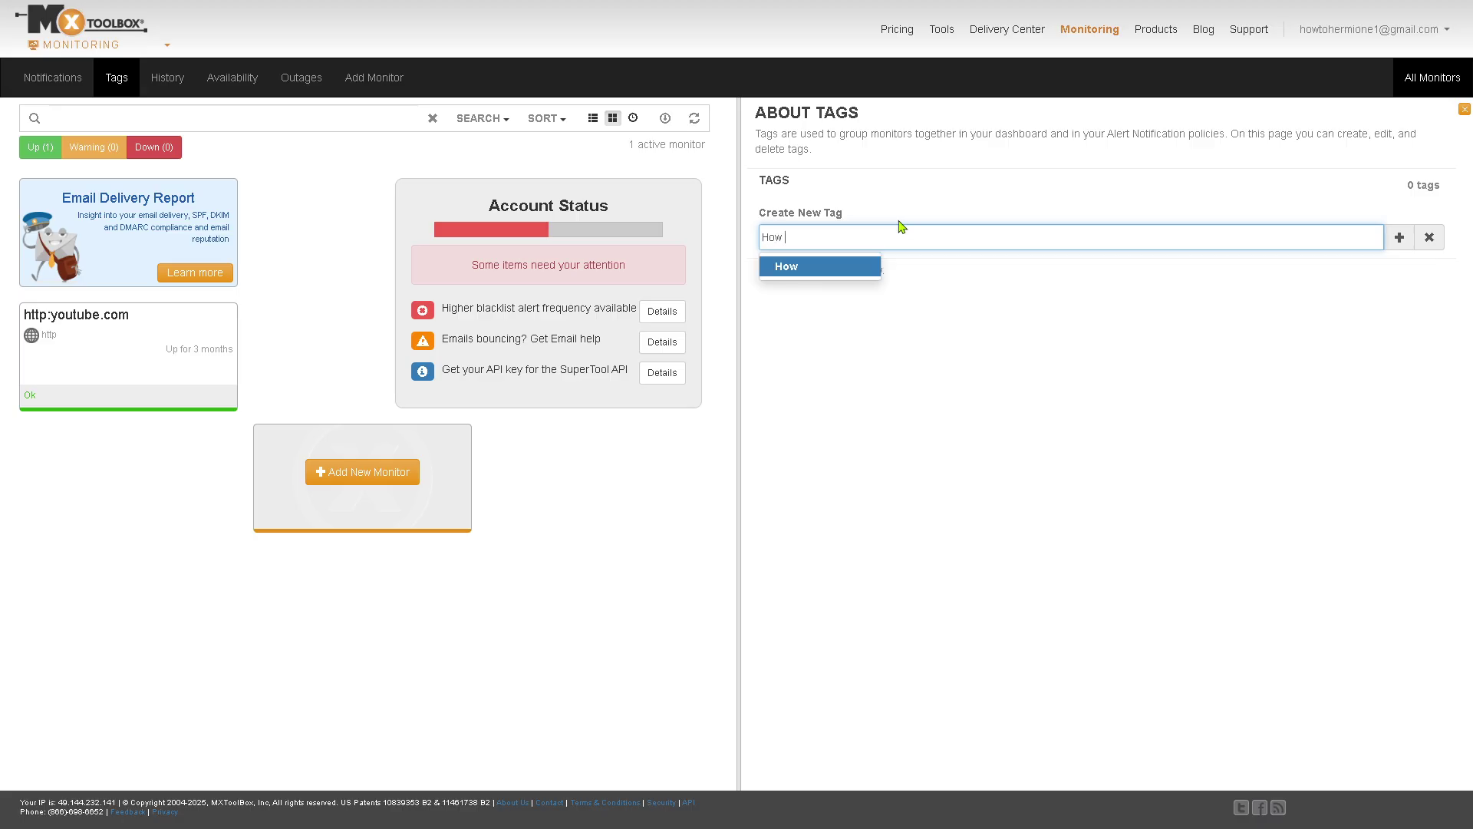
type("to use MXTOOL")
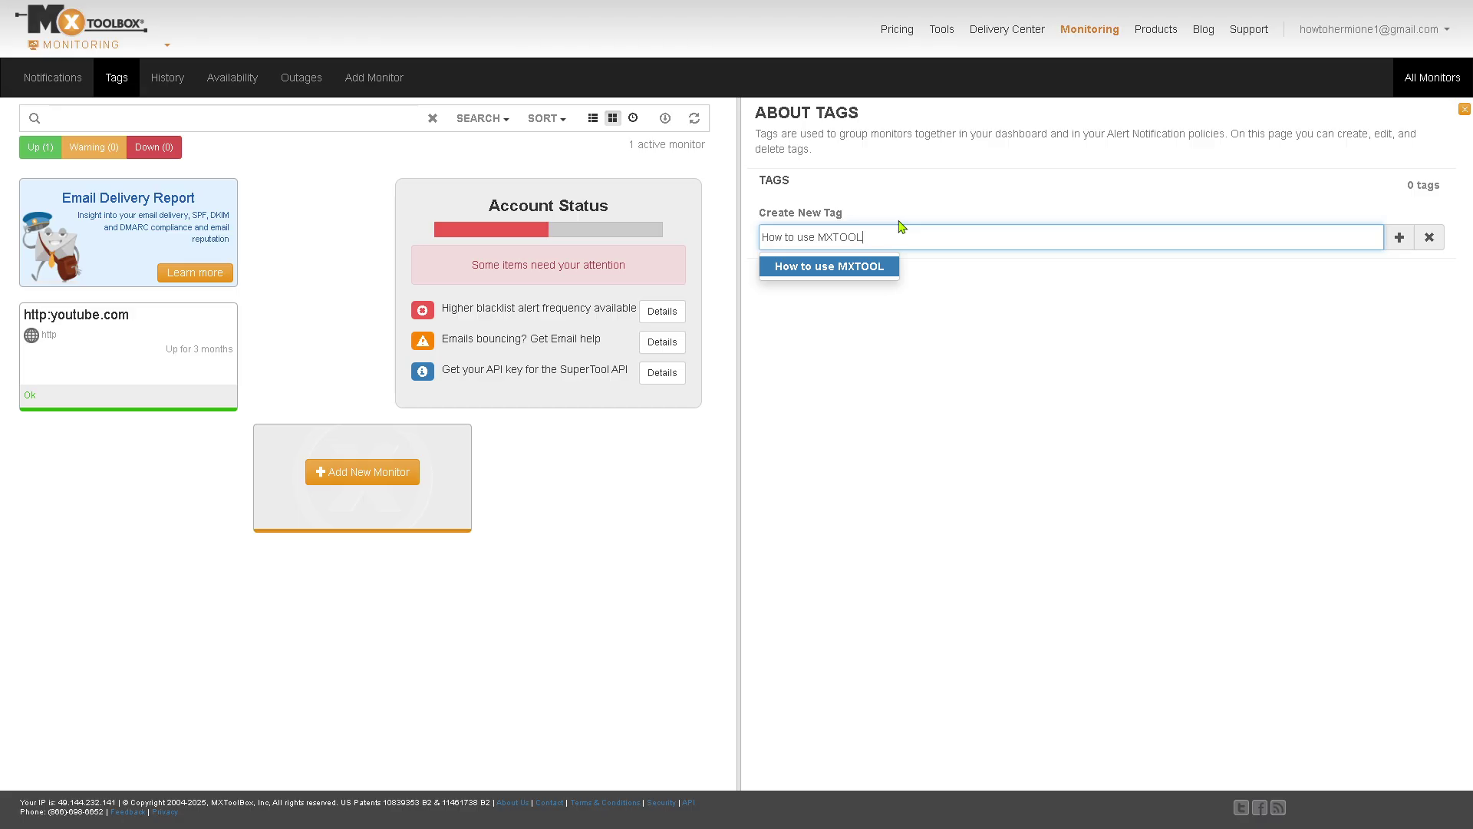
type("BOX")
key("ctrl+a")
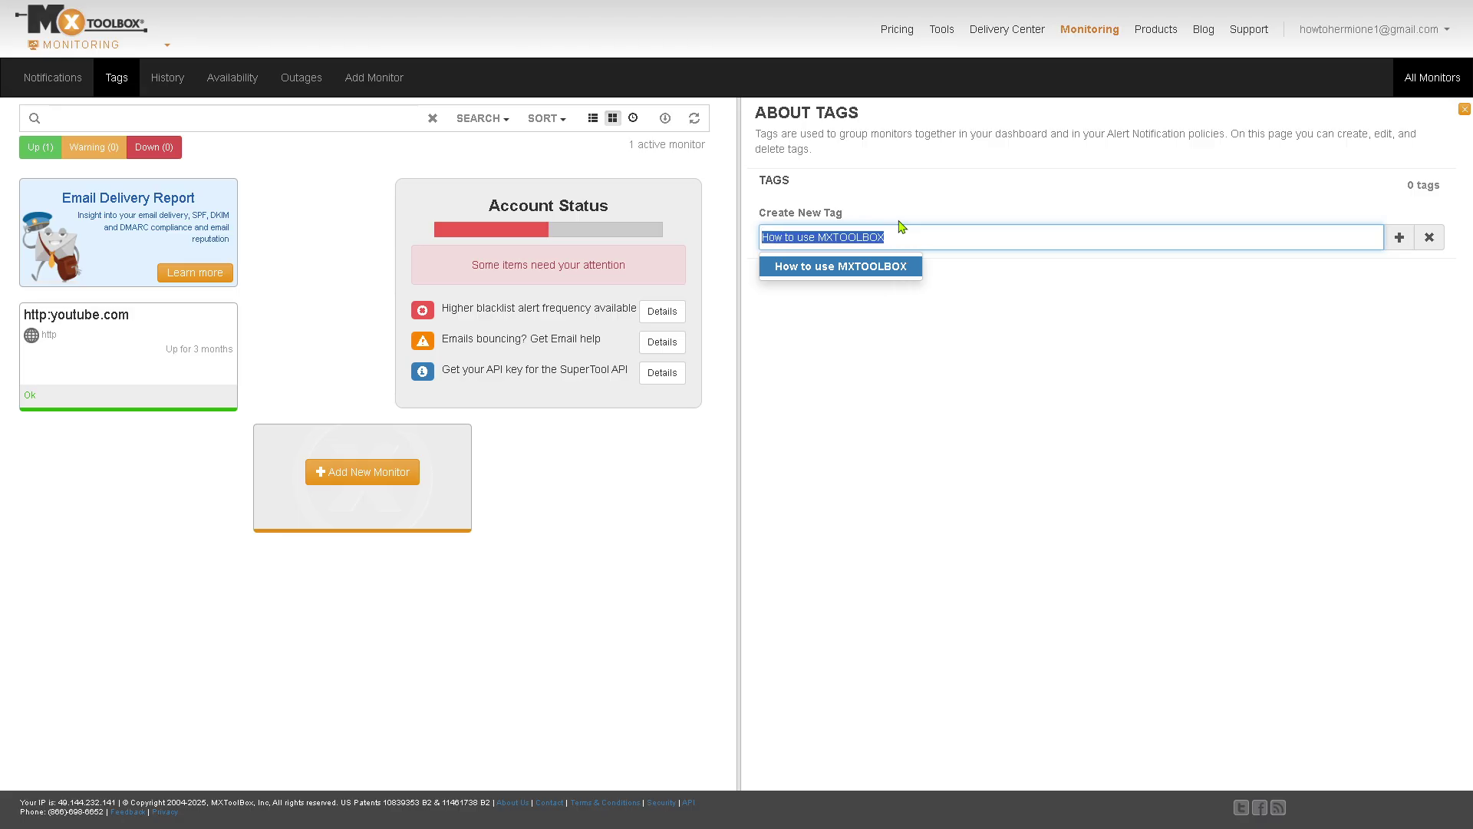
left_click(888, 268)
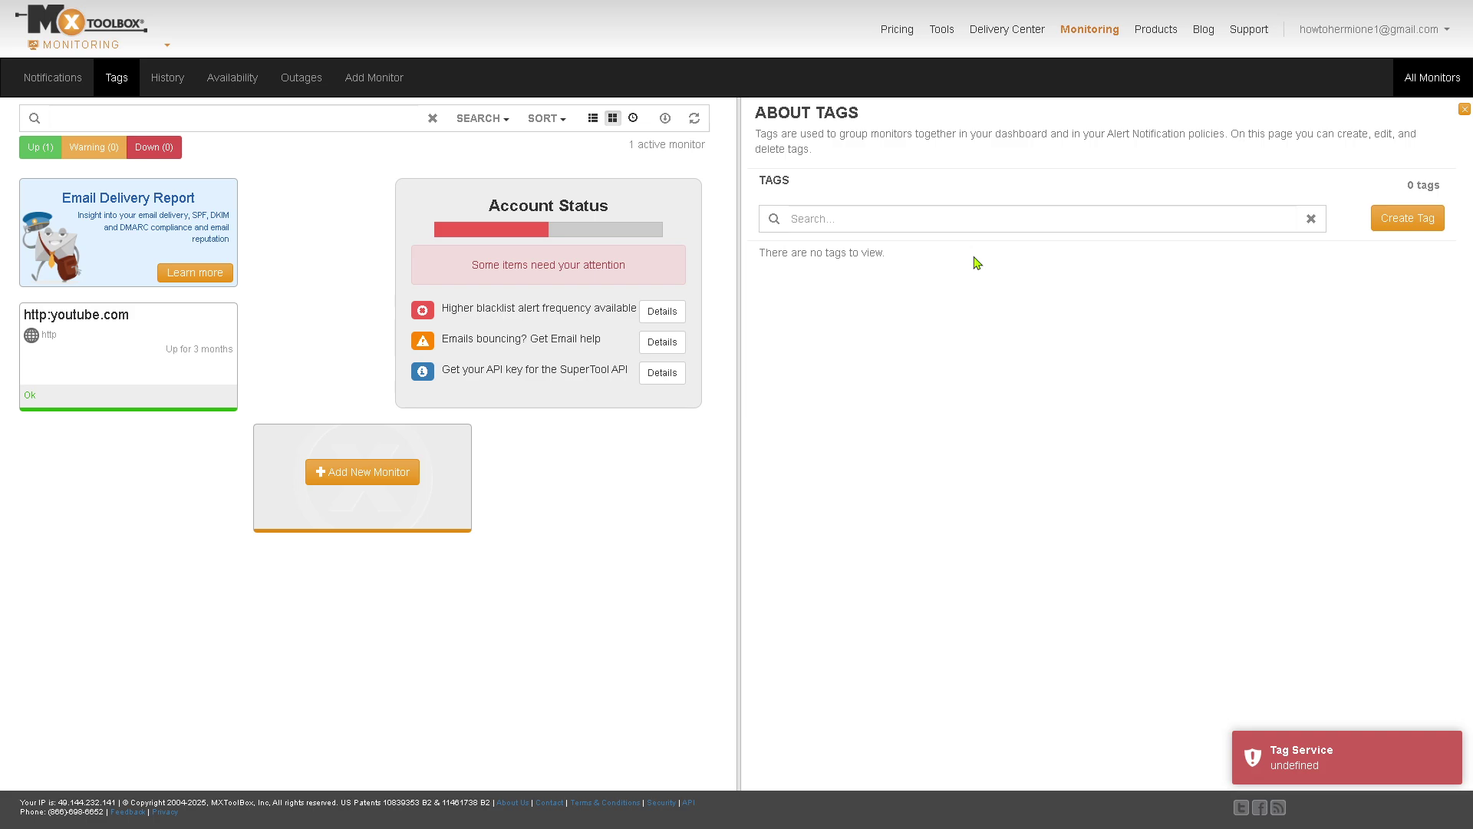
Step: Scroll through the History transitions, then view youtube.com's Availability report
left_click(173, 86)
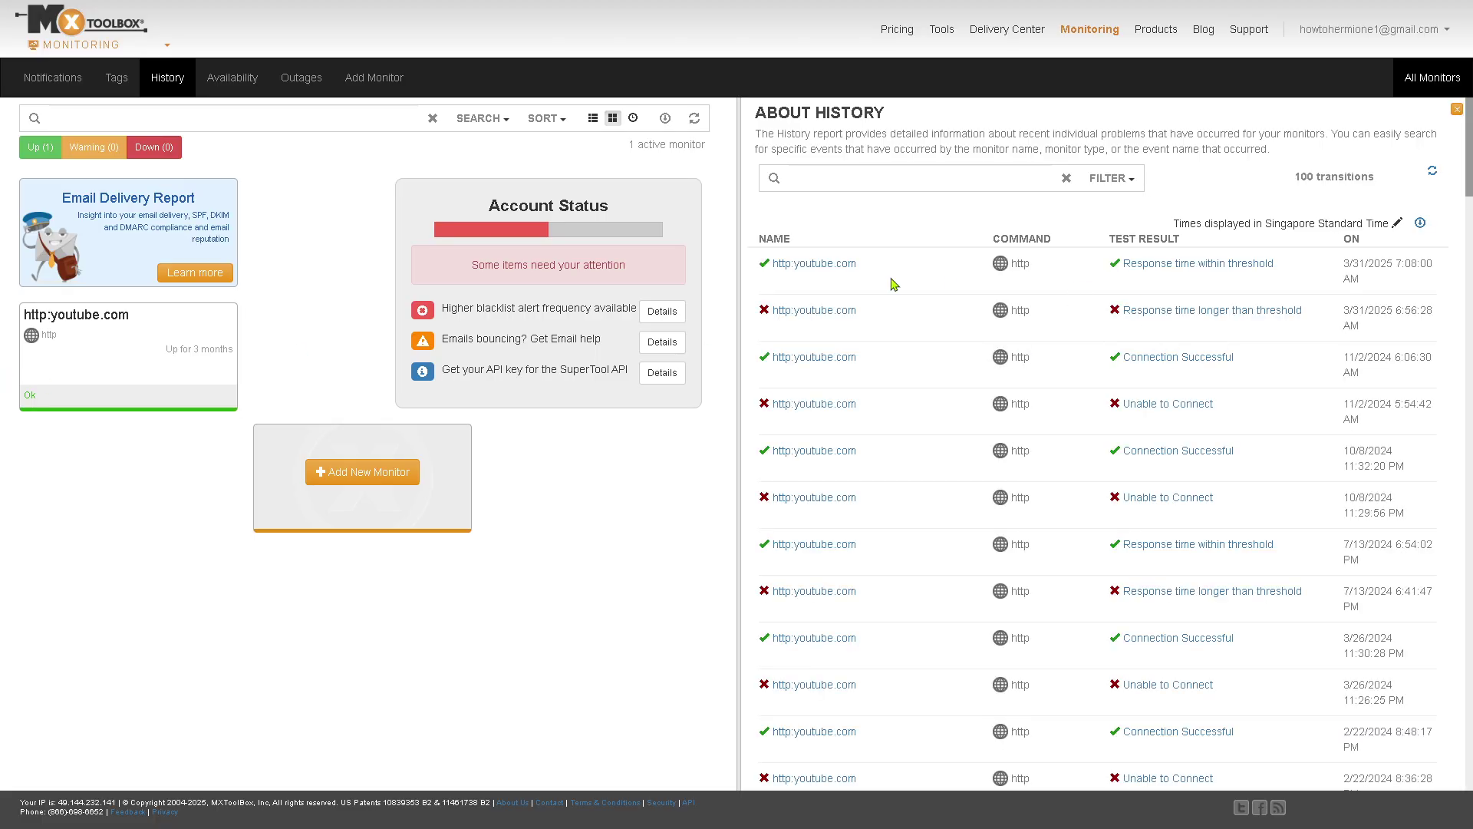
scroll(877, 412, "down", 3)
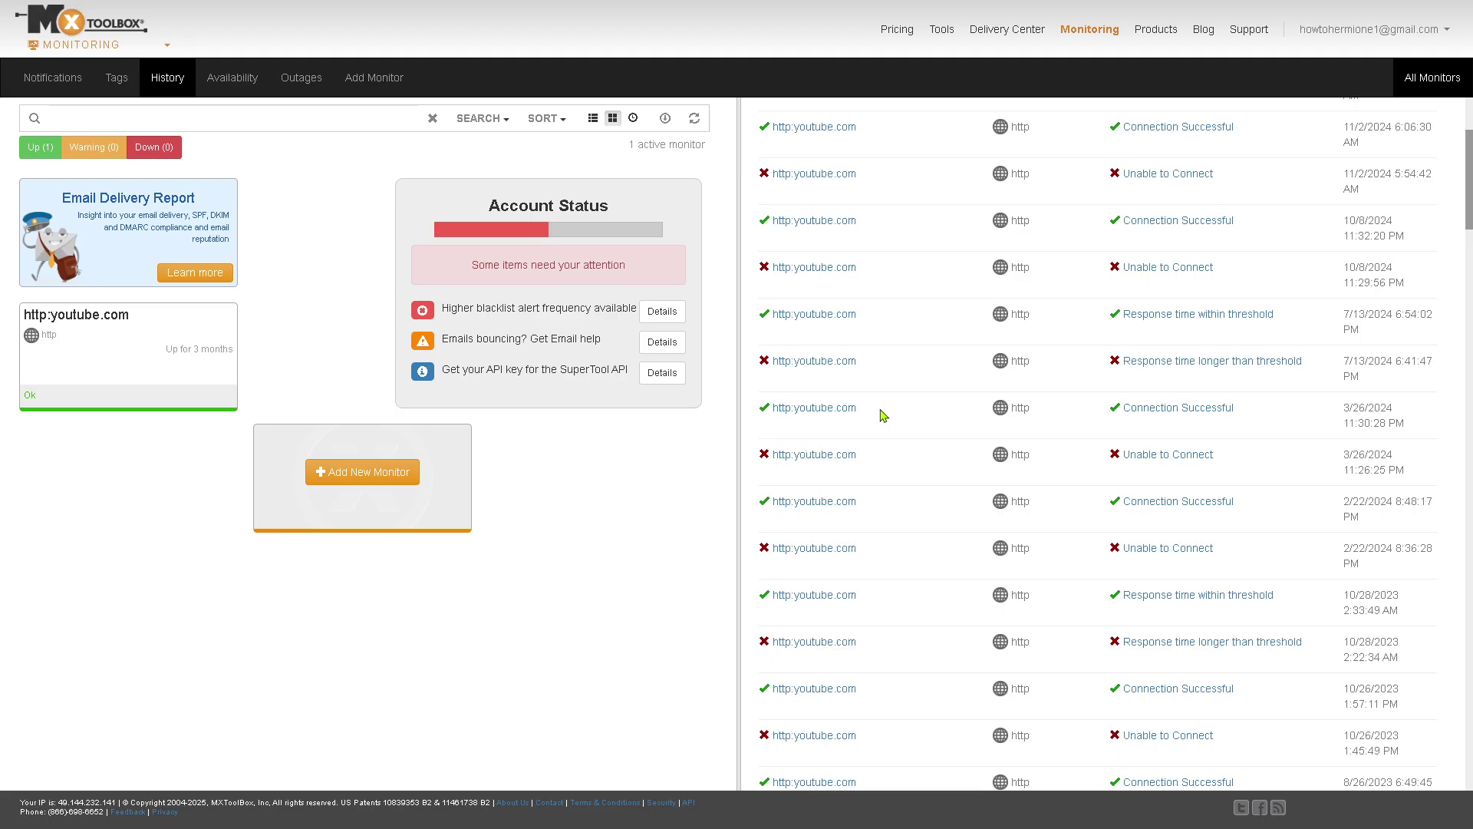
left_click(231, 78)
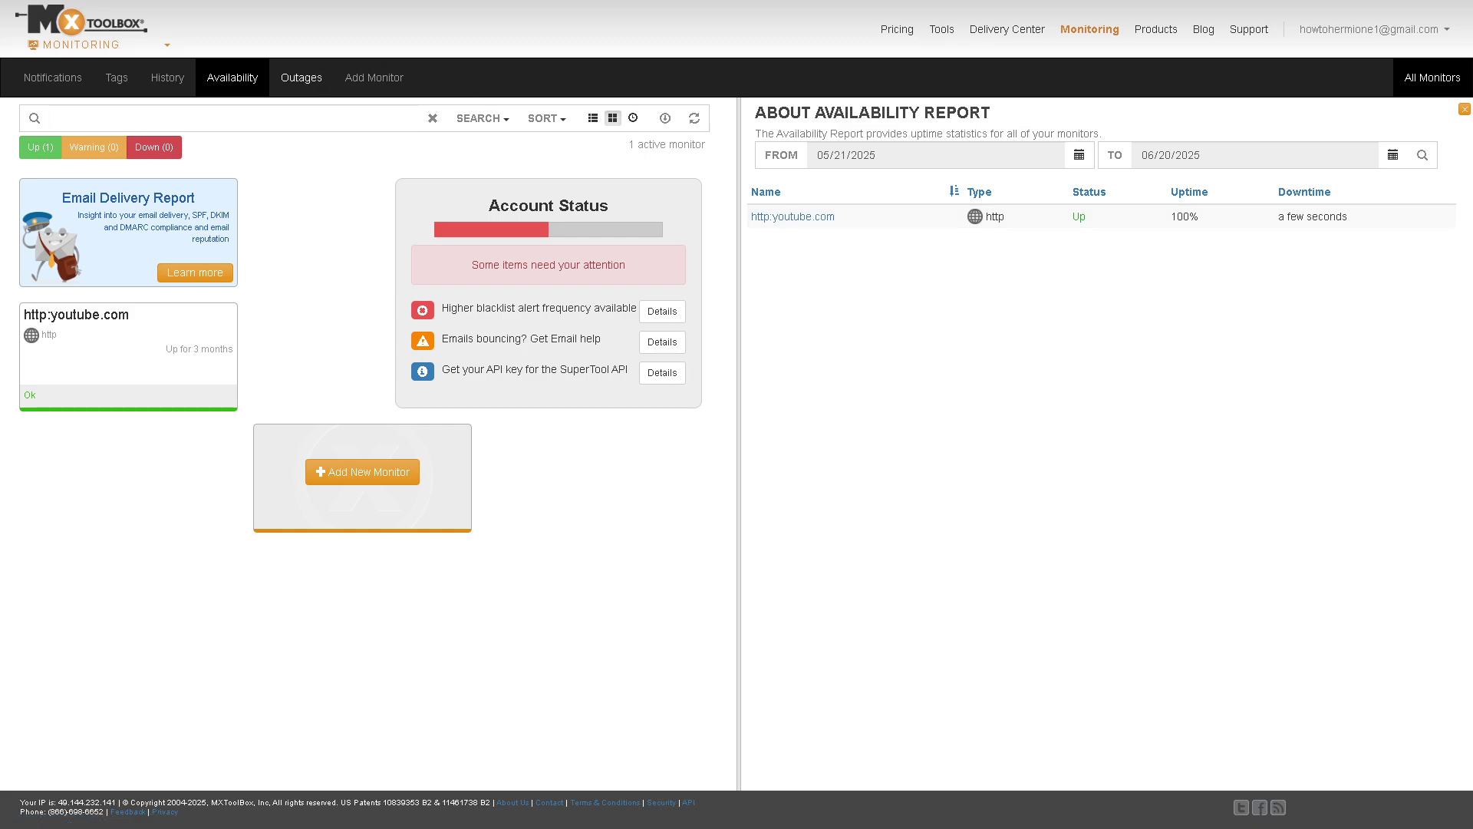
Step: View Outages, then cycle Add Monitor types: SMTP, TCP, HTTP, DNS, and Mailflow
left_click(301, 77)
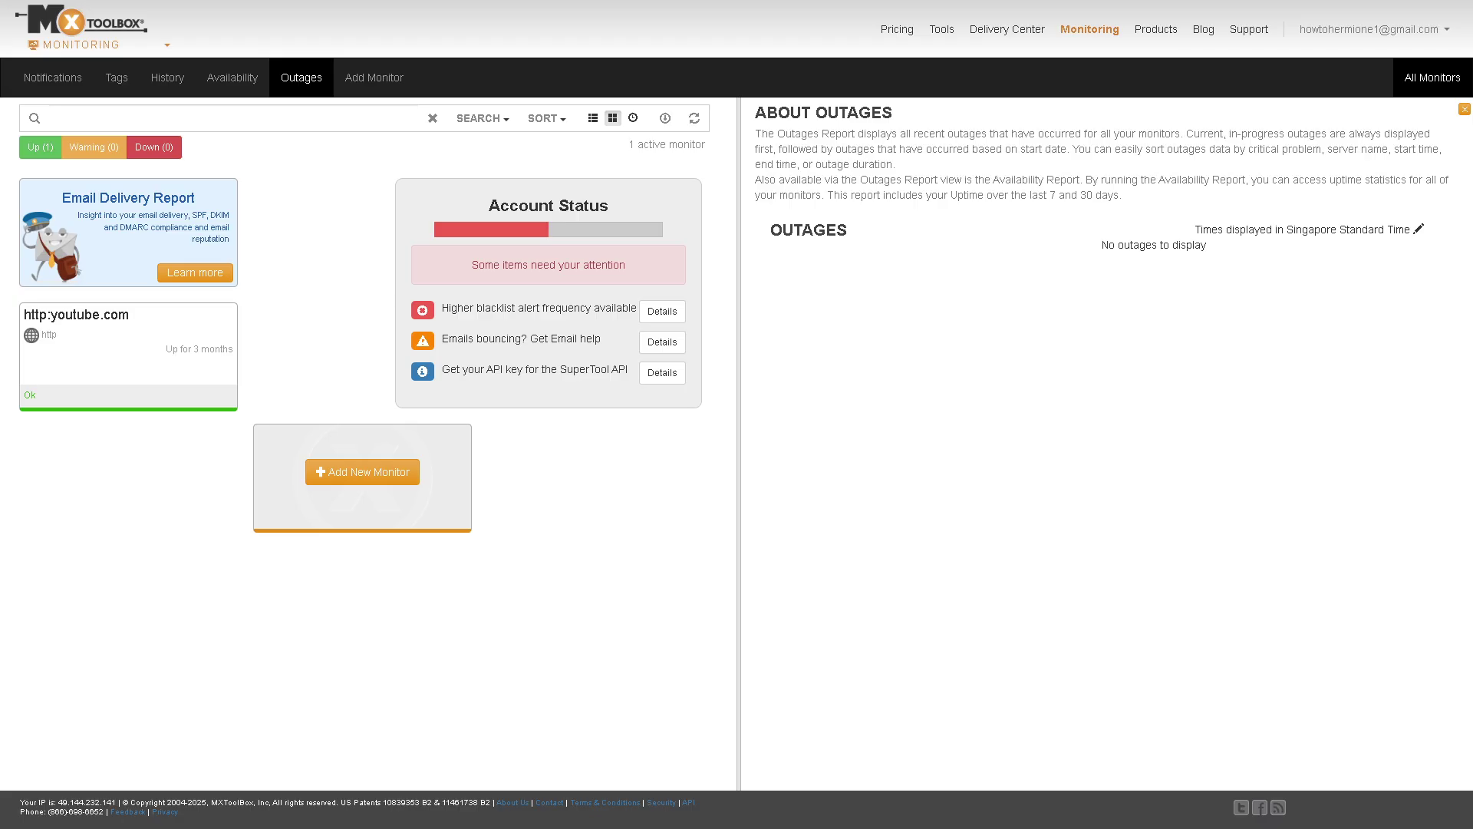
left_click(375, 79)
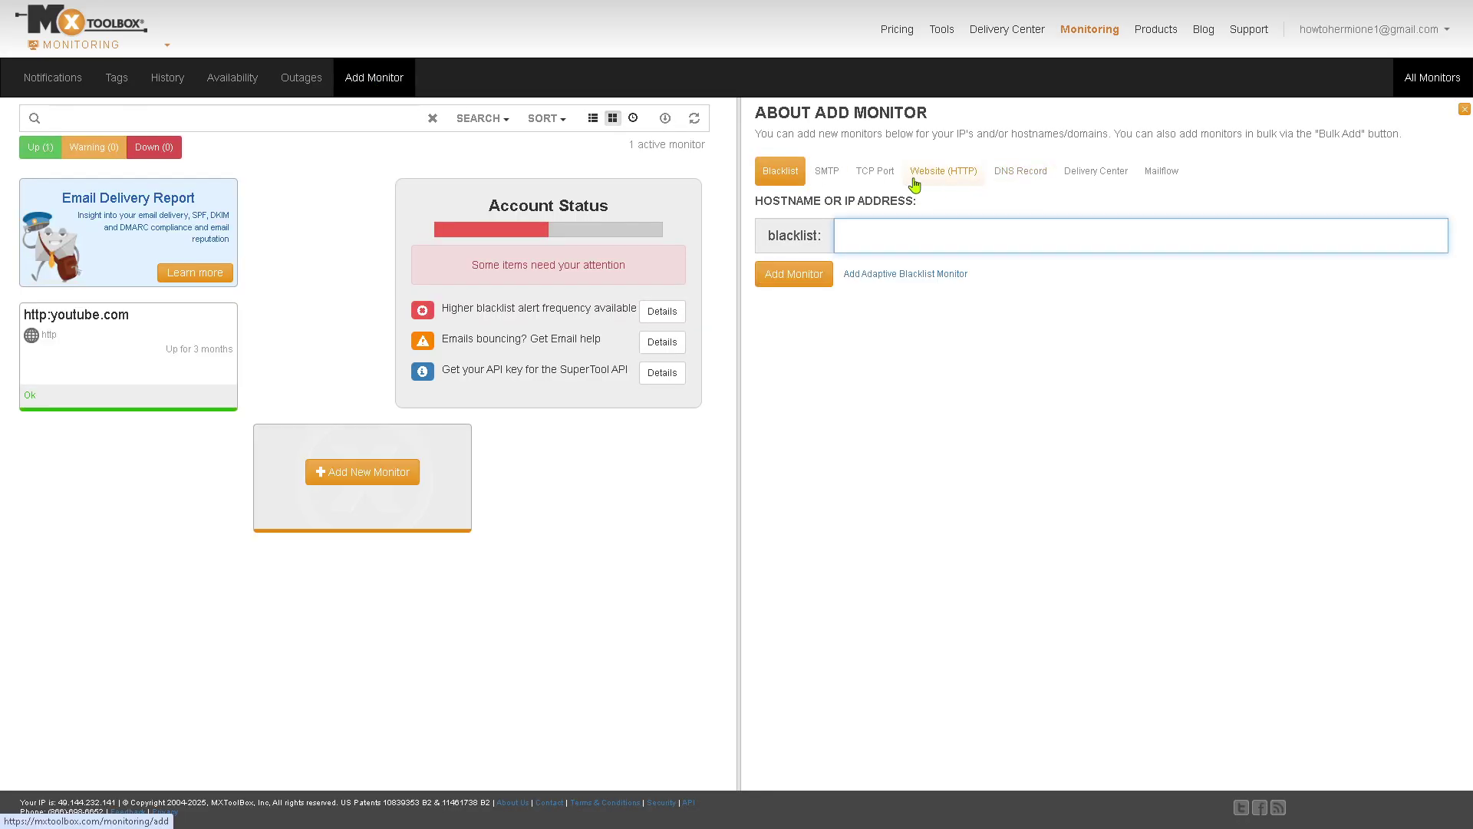
left_click(829, 173)
left_click(861, 173)
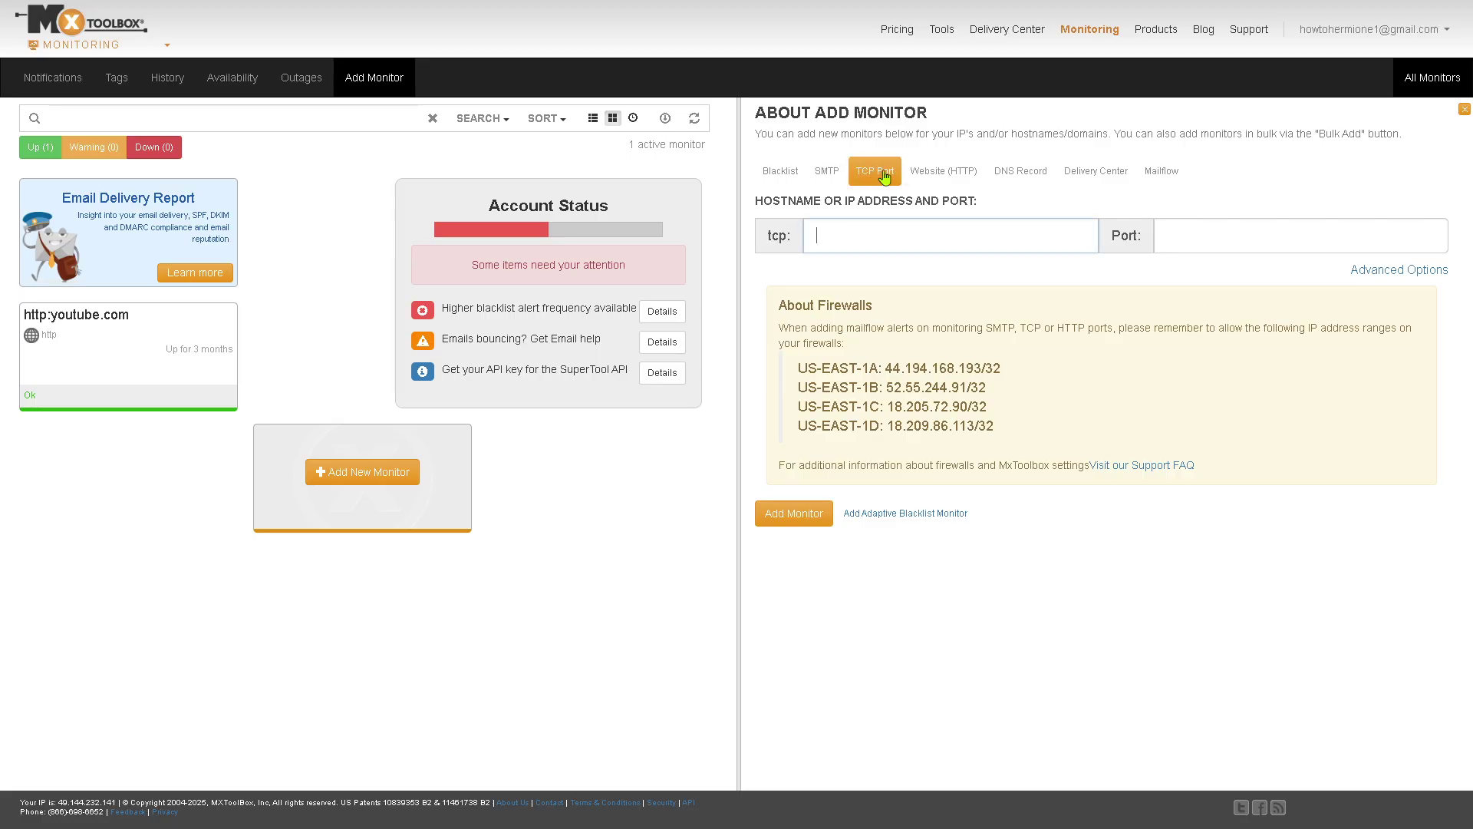
left_click(941, 177)
left_click(1030, 184)
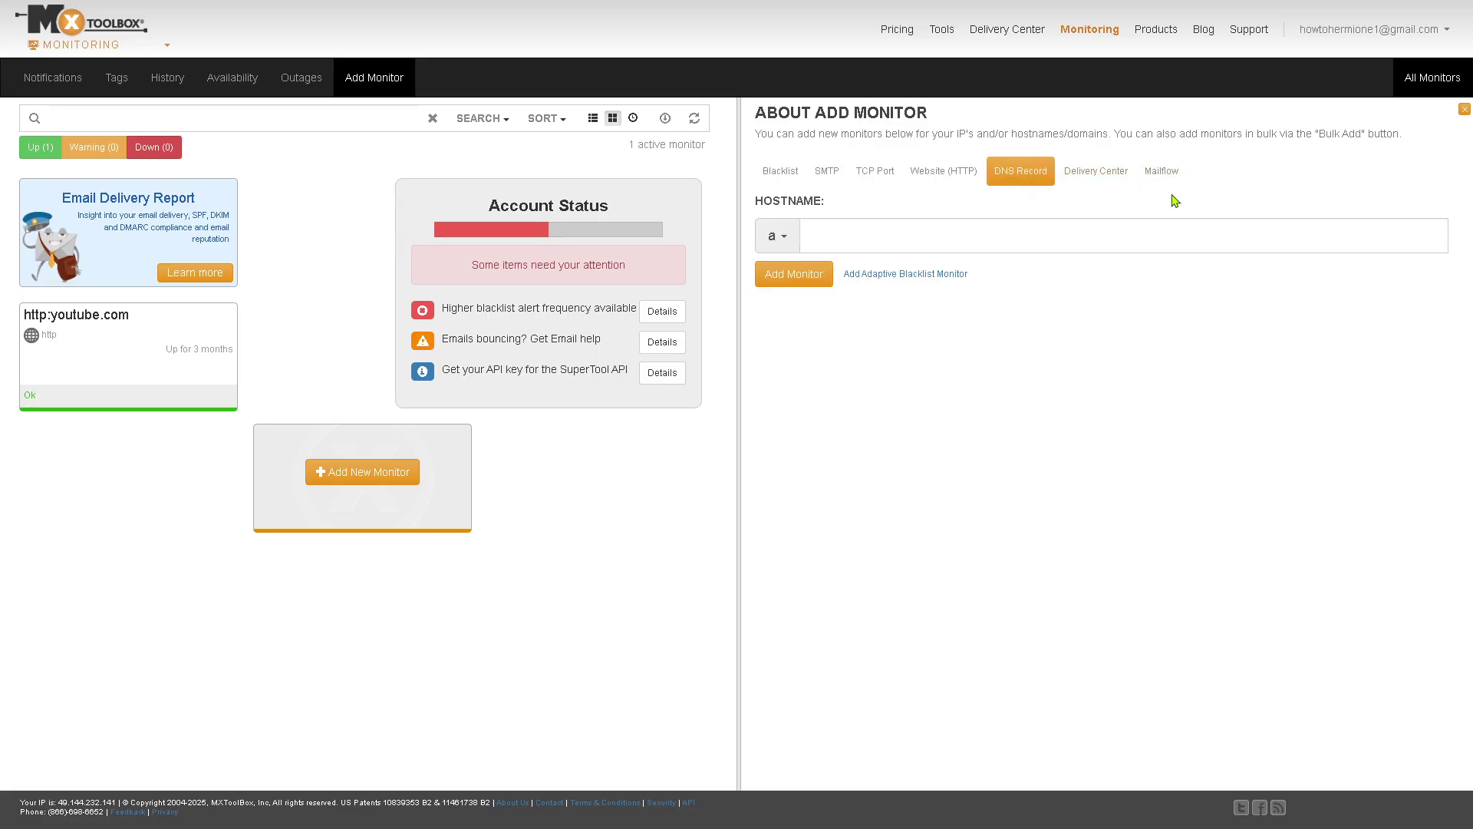
left_click(21, 283)
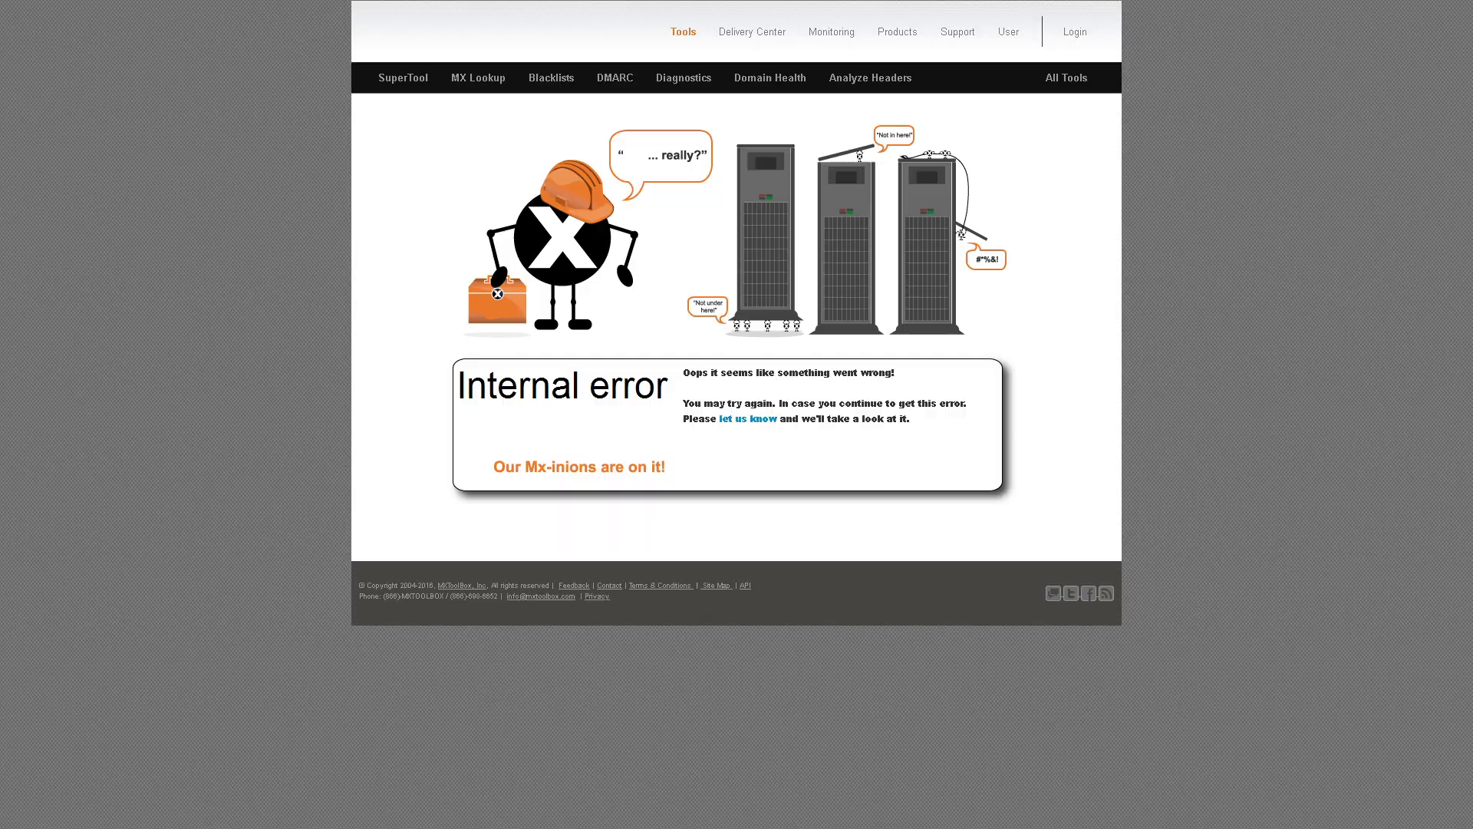
Step: Go back from the error page and open the Products overview
key("alt+Left")
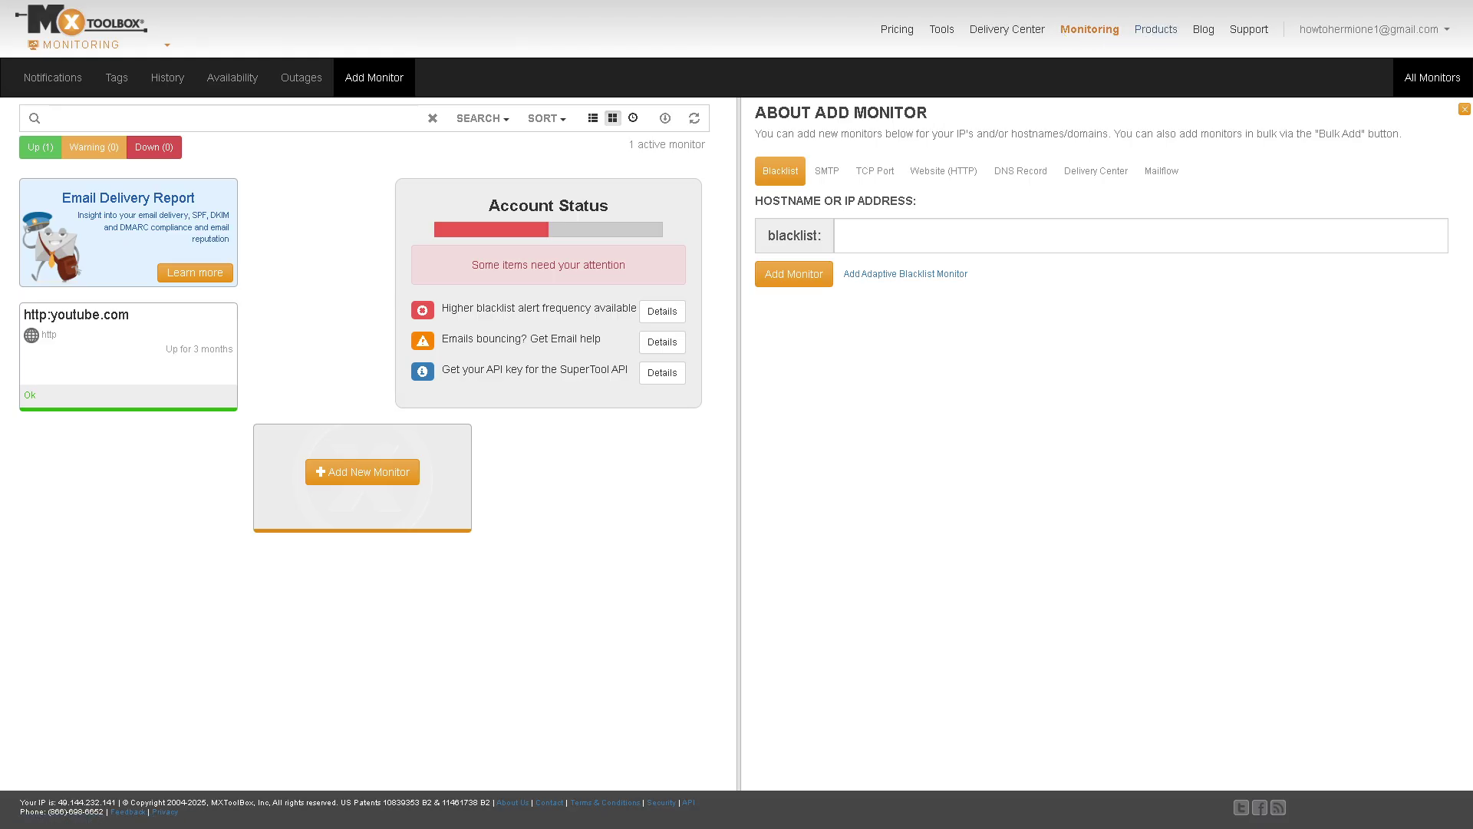
left_click(1156, 29)
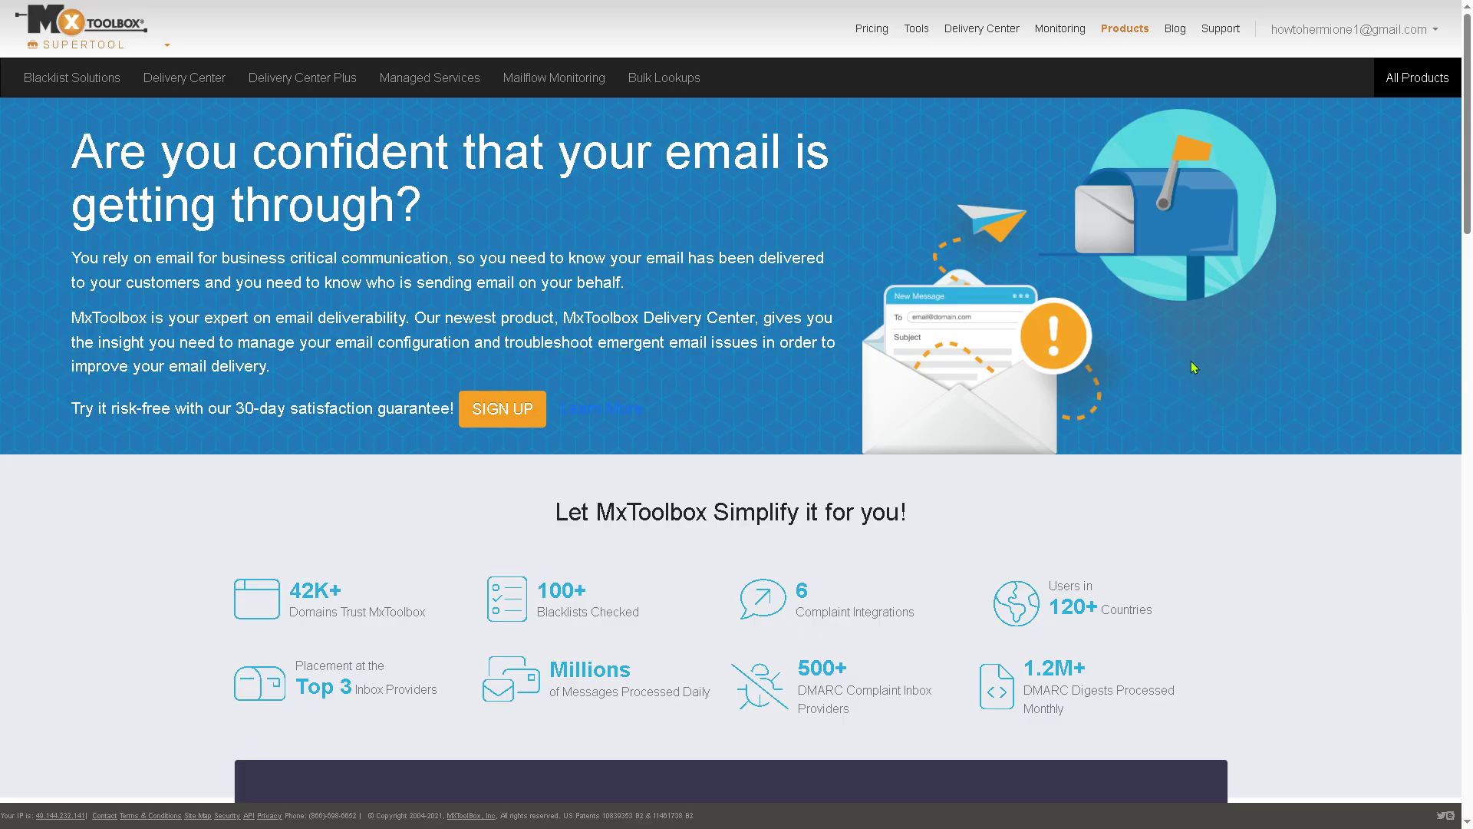
Step: View the Blacklist Solutions pricing plans, then the Delivery Center Plus page
left_click(97, 89)
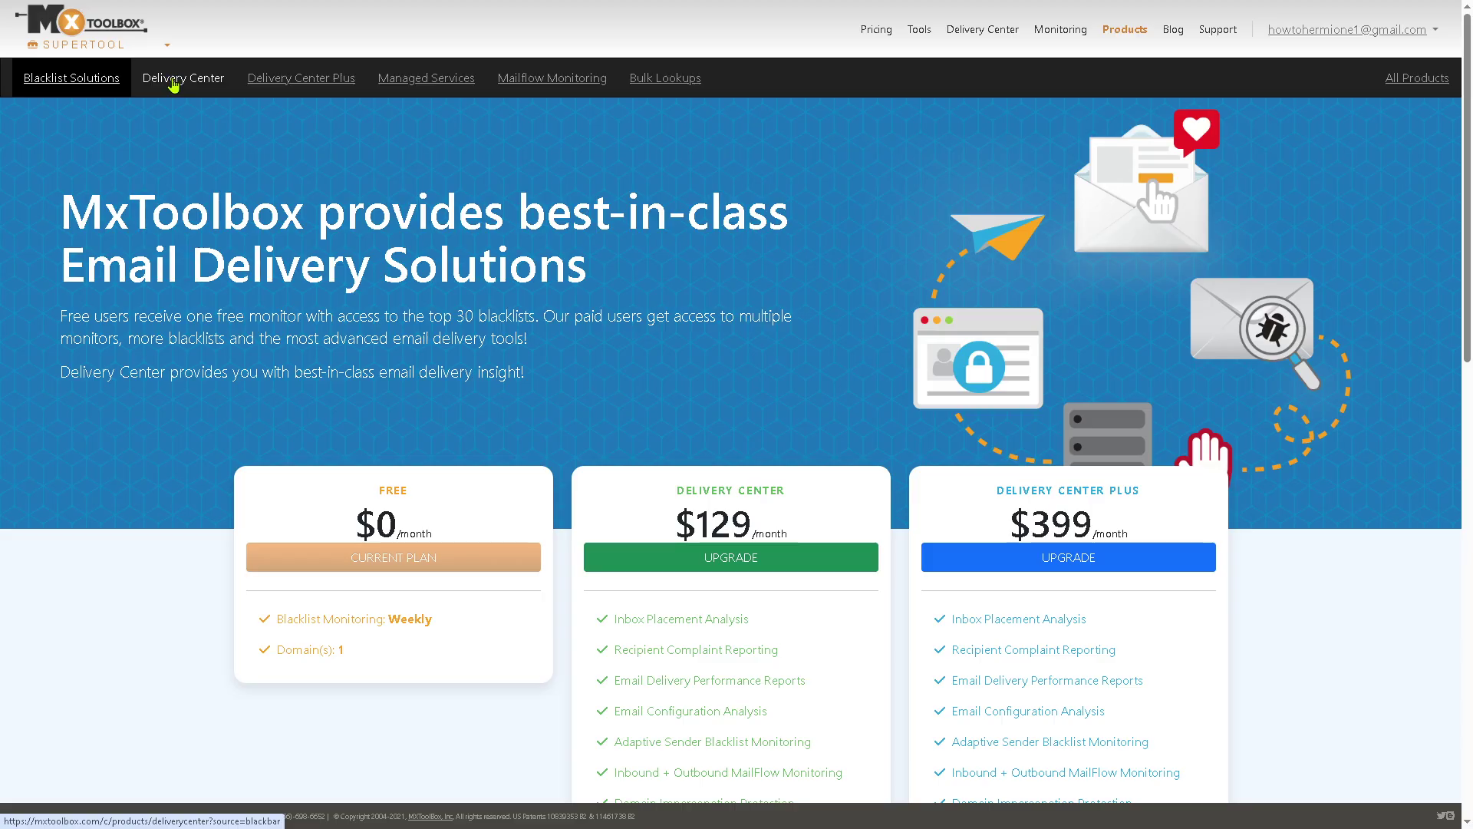
left_click(307, 80)
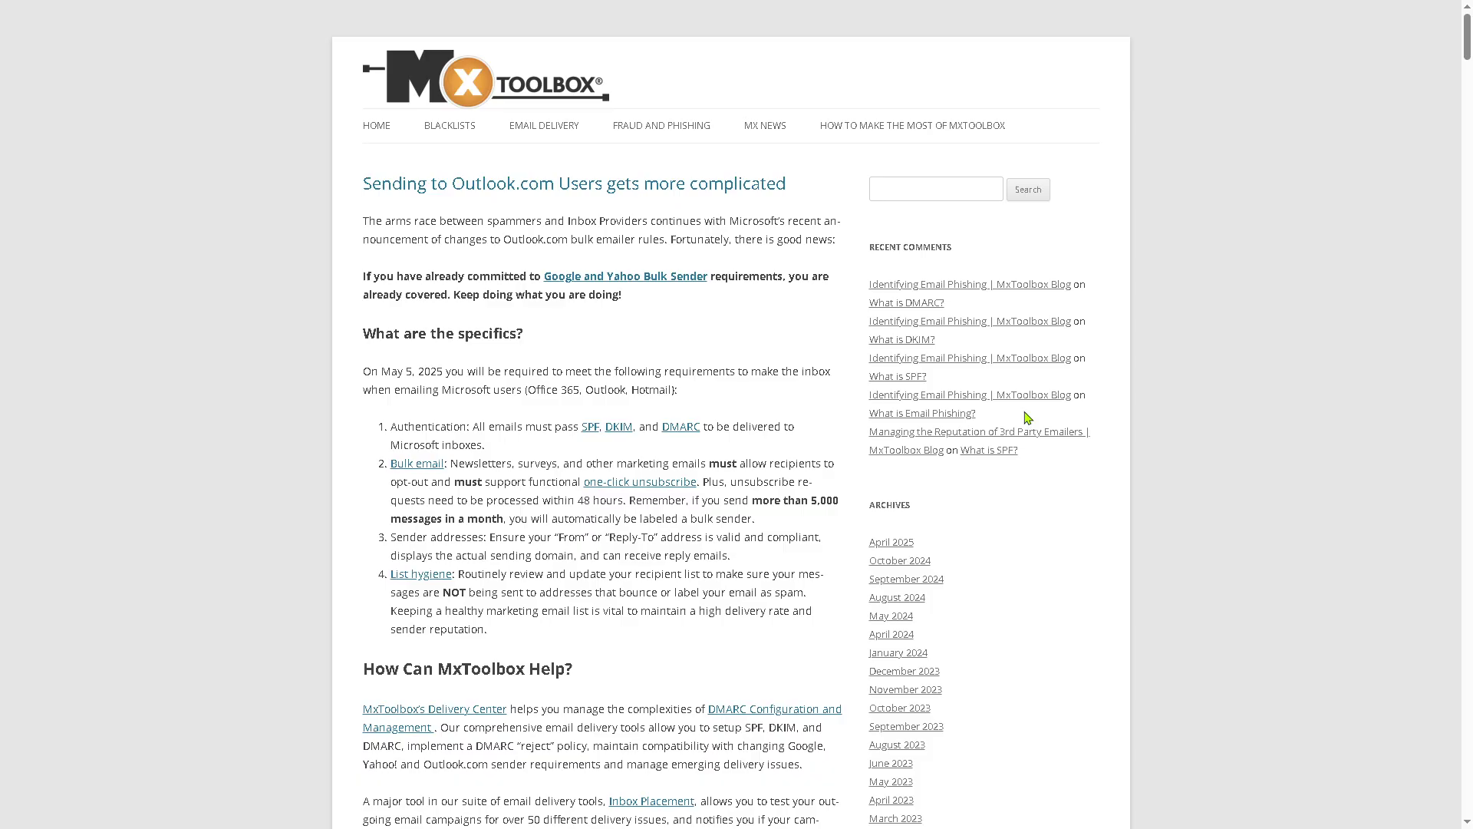
Step: Skim the Outlook.com article, then view the service Status page
scroll(1038, 431, "down", 3)
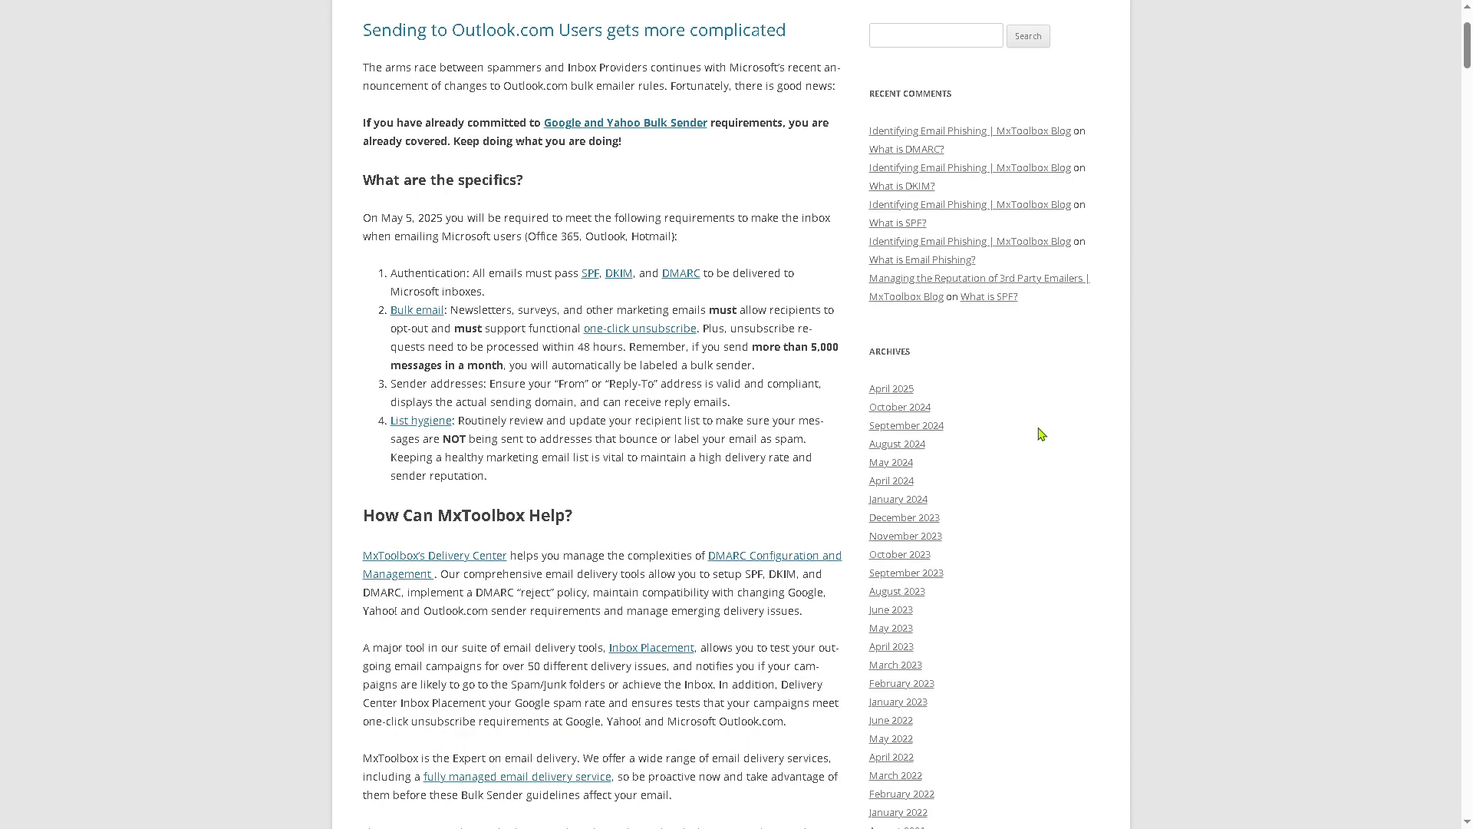
scroll(1141, 406, "up", 3)
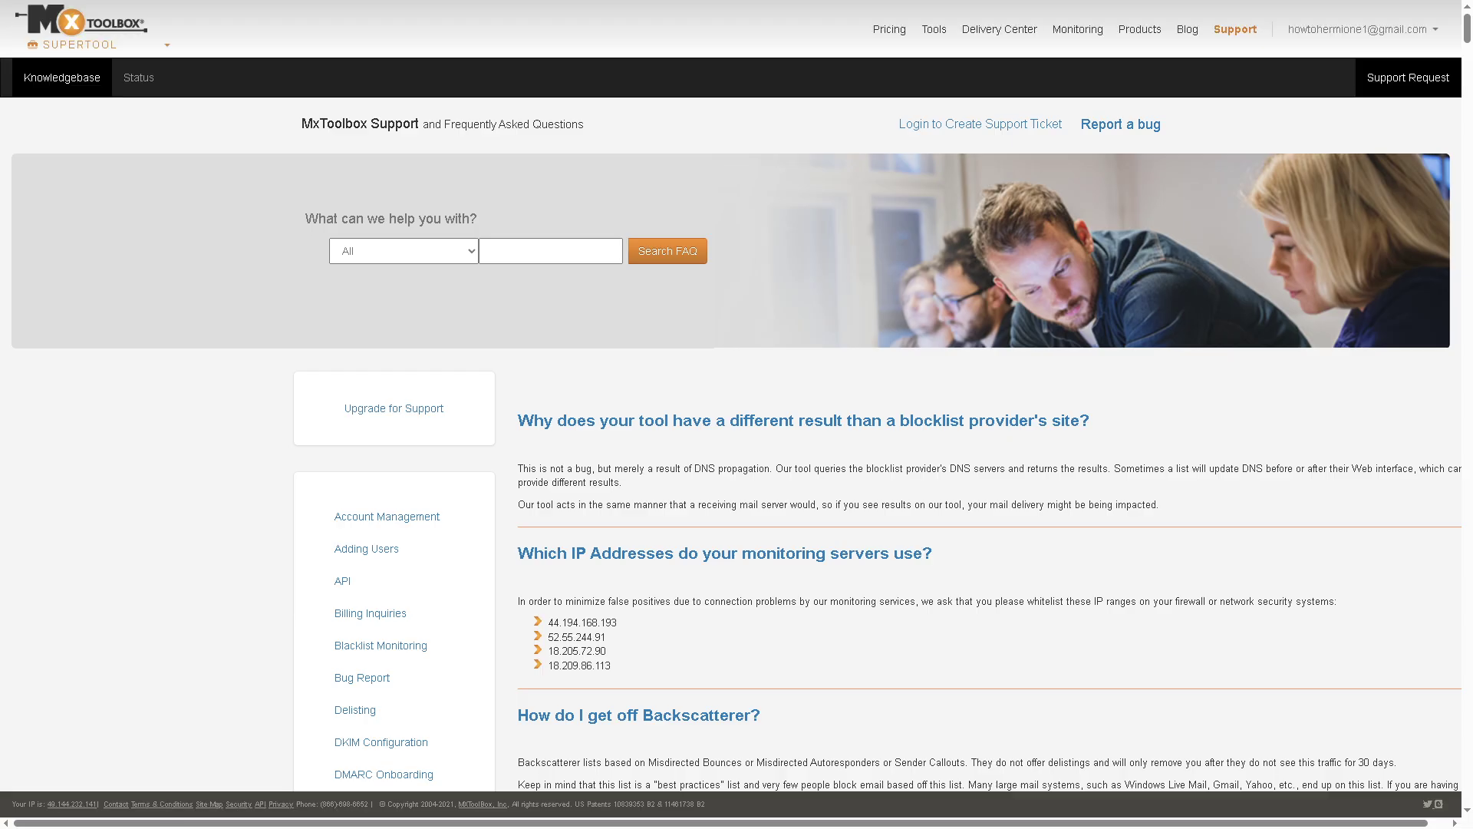
left_click(139, 86)
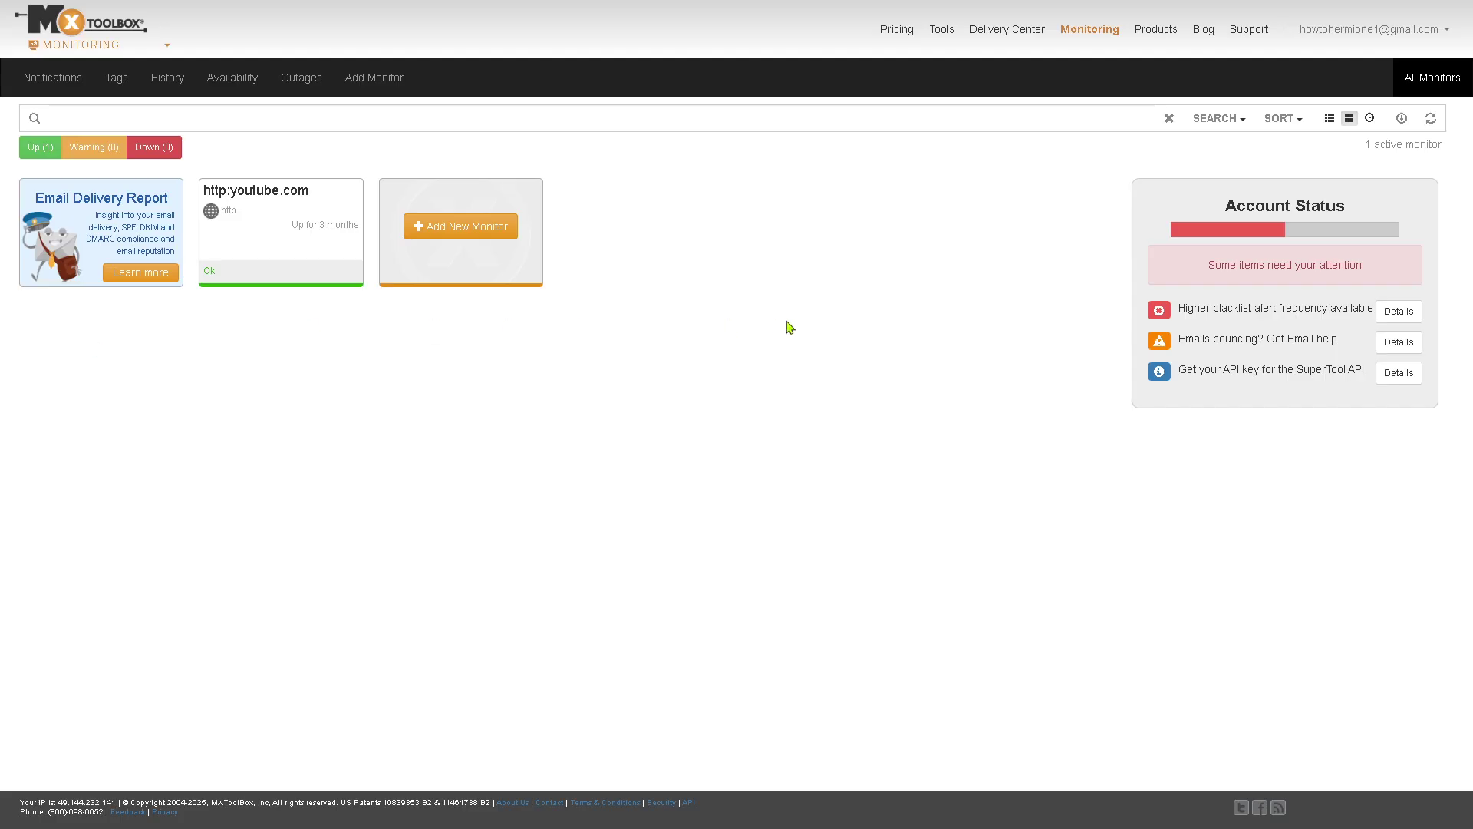
left_click(1244, 129)
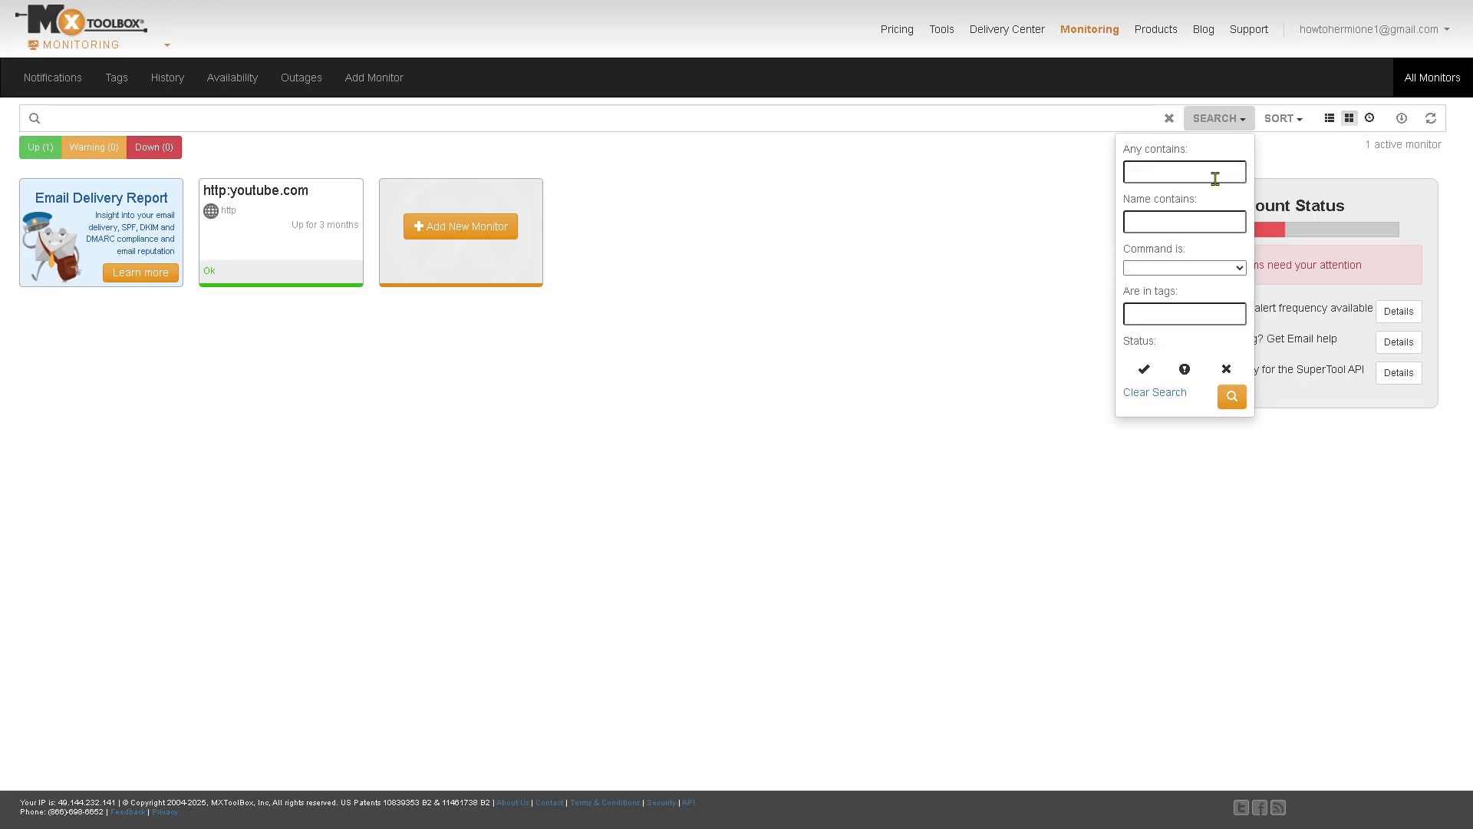
left_click(1240, 268)
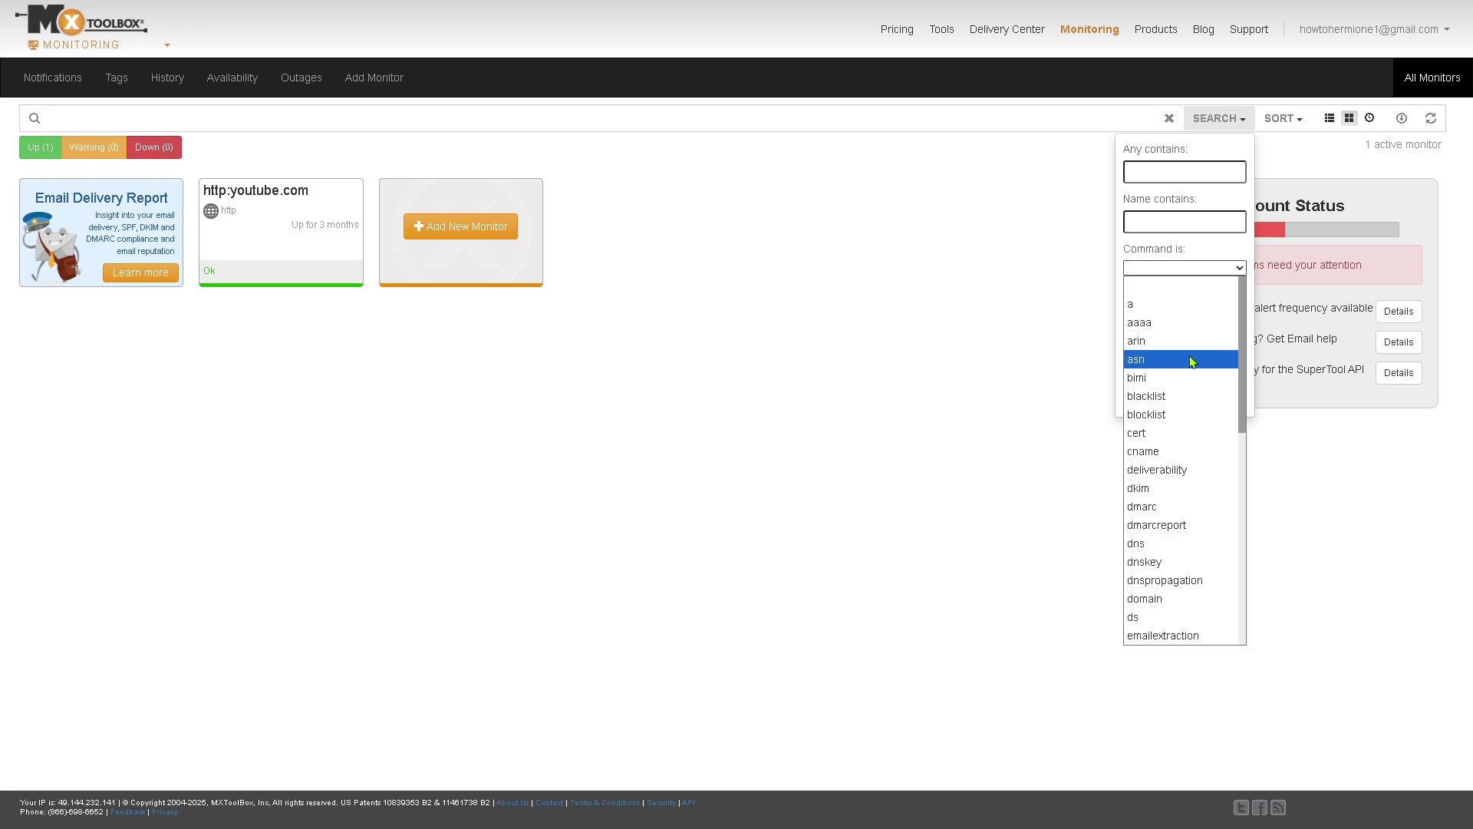
left_click_drag(1241, 376, 1253, 546)
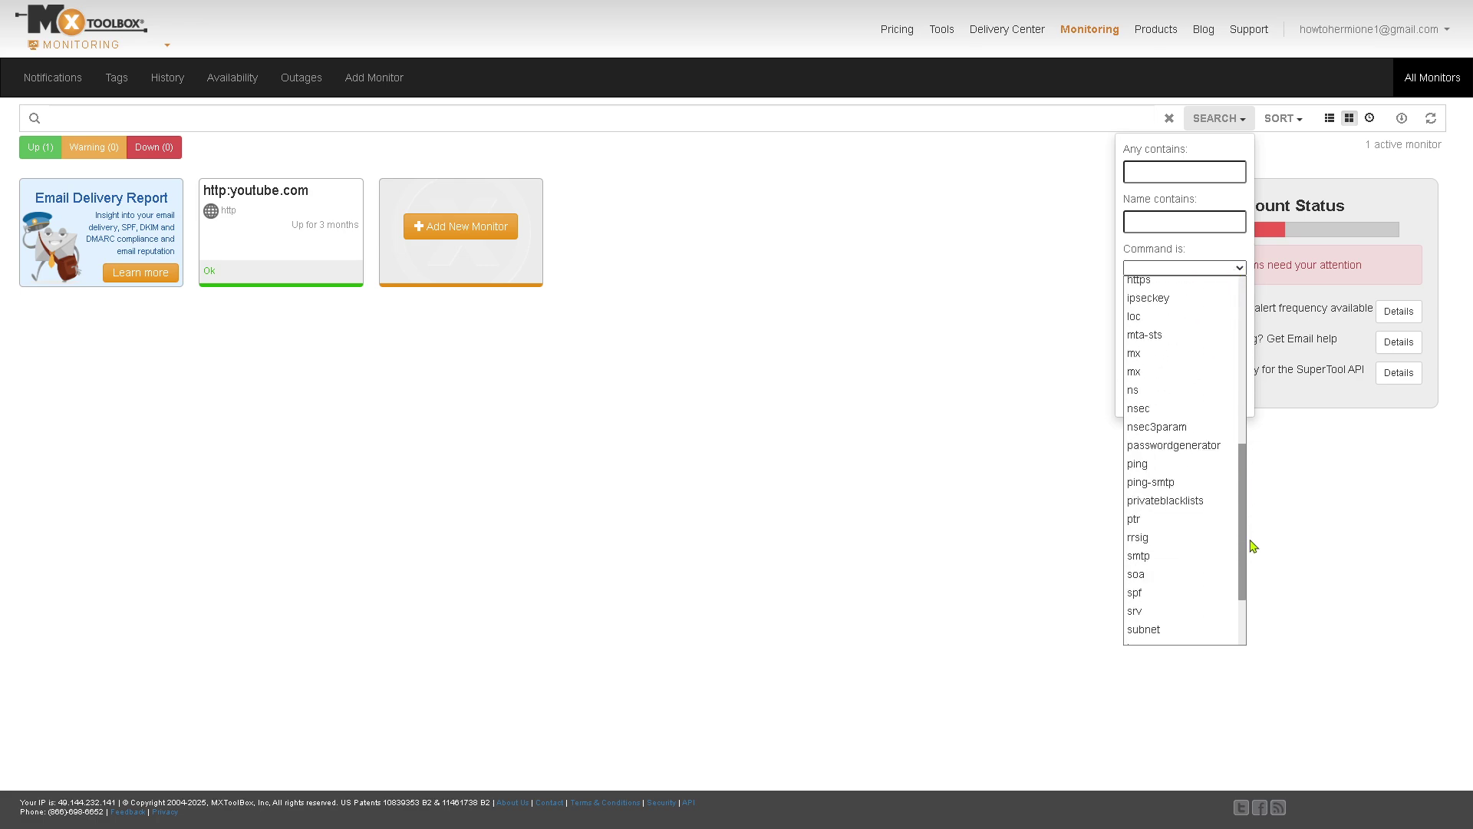
scroll(1252, 516, "up", 10)
left_click(1233, 253)
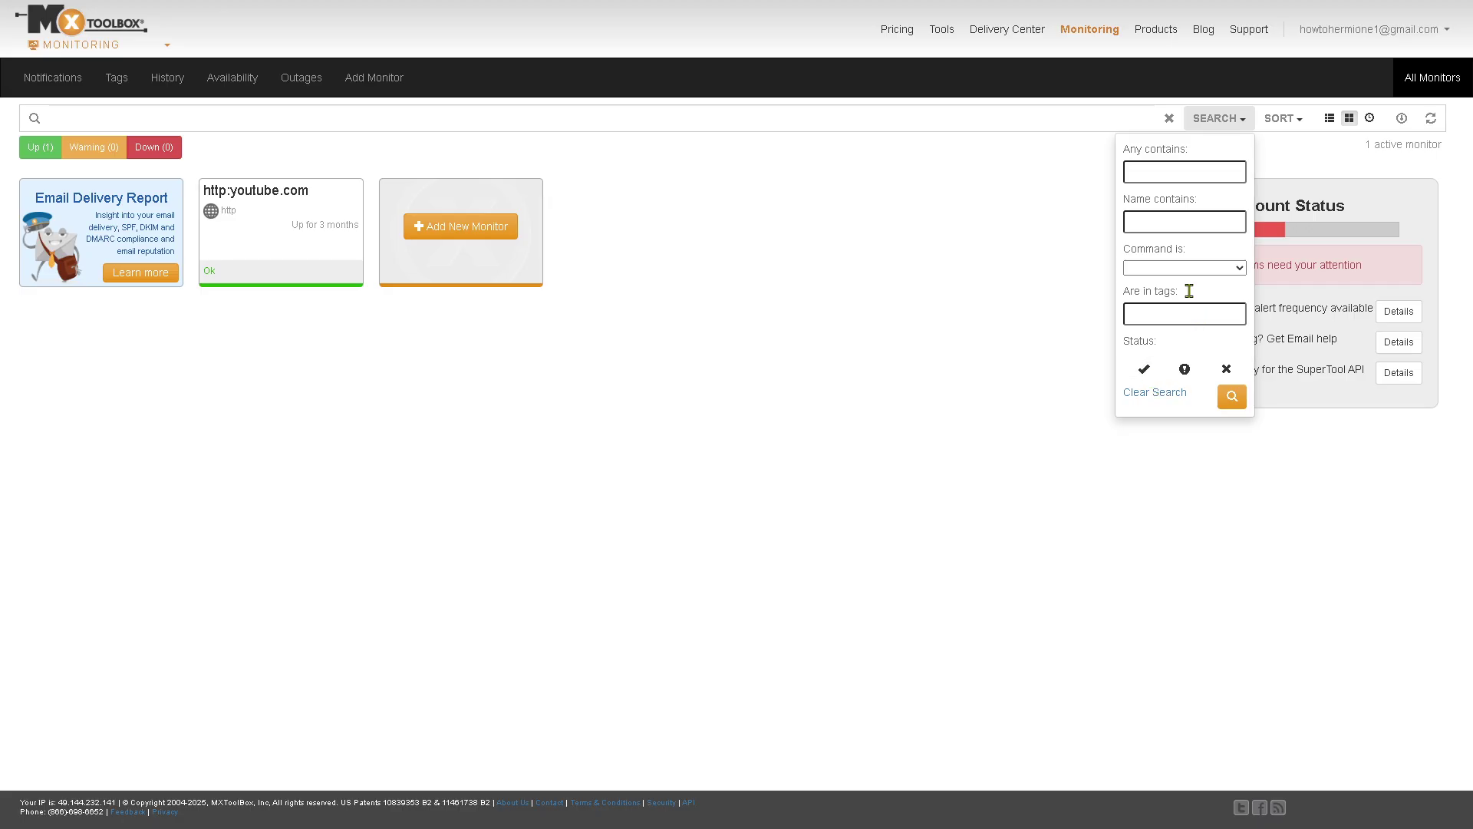
left_click(1300, 126)
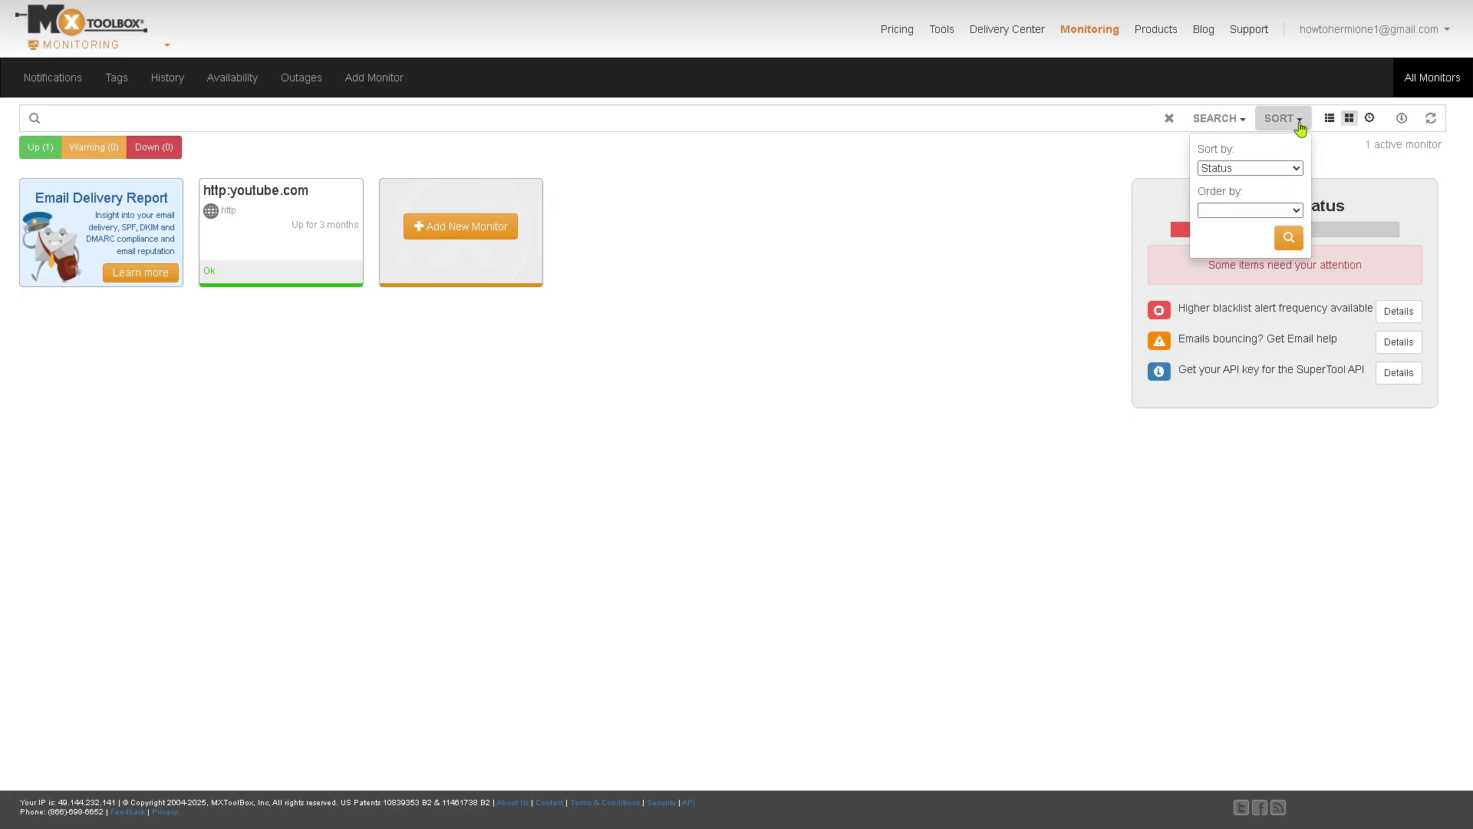
left_click(1297, 210)
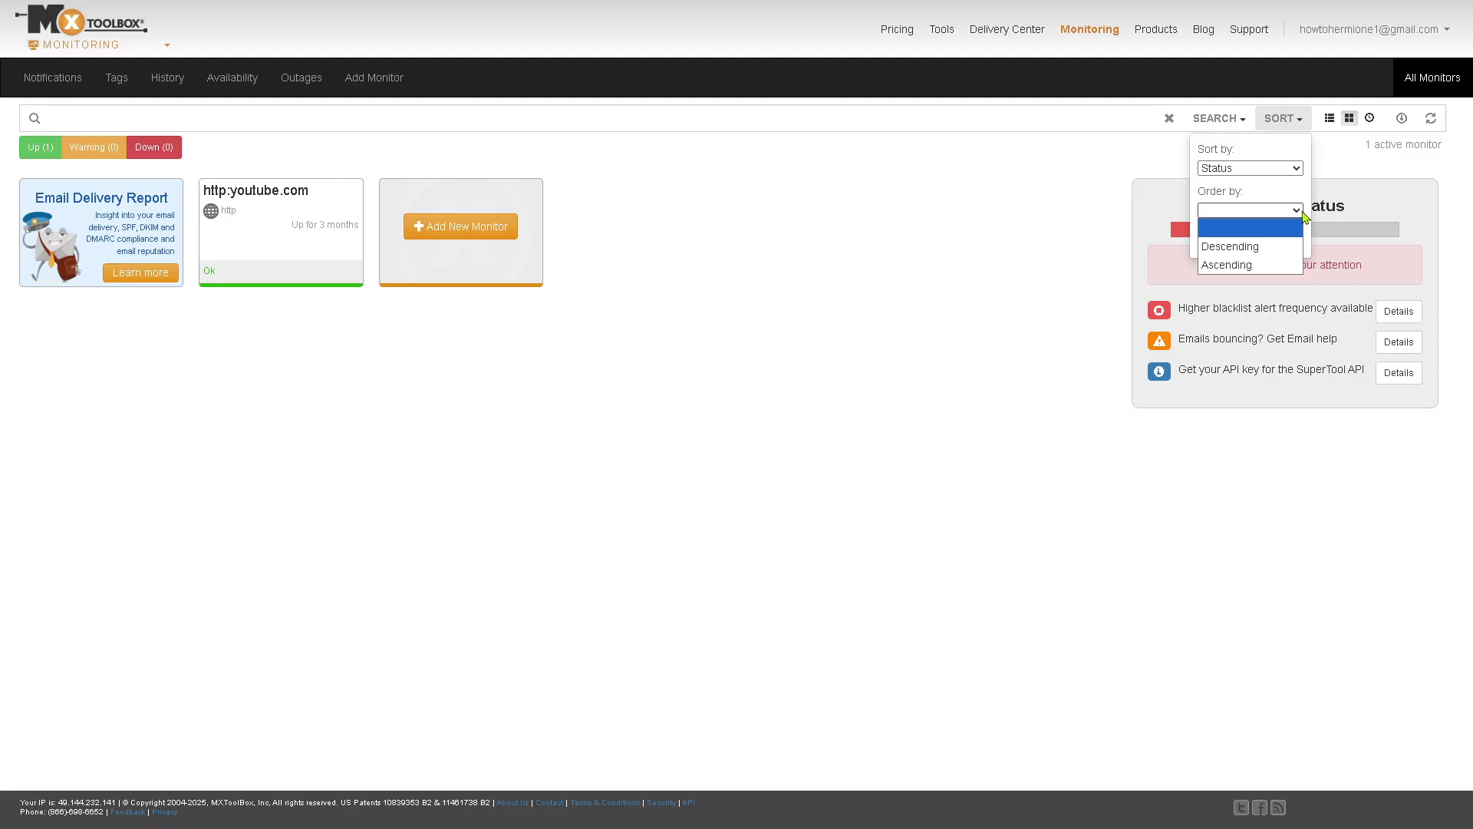
left_click(1350, 121)
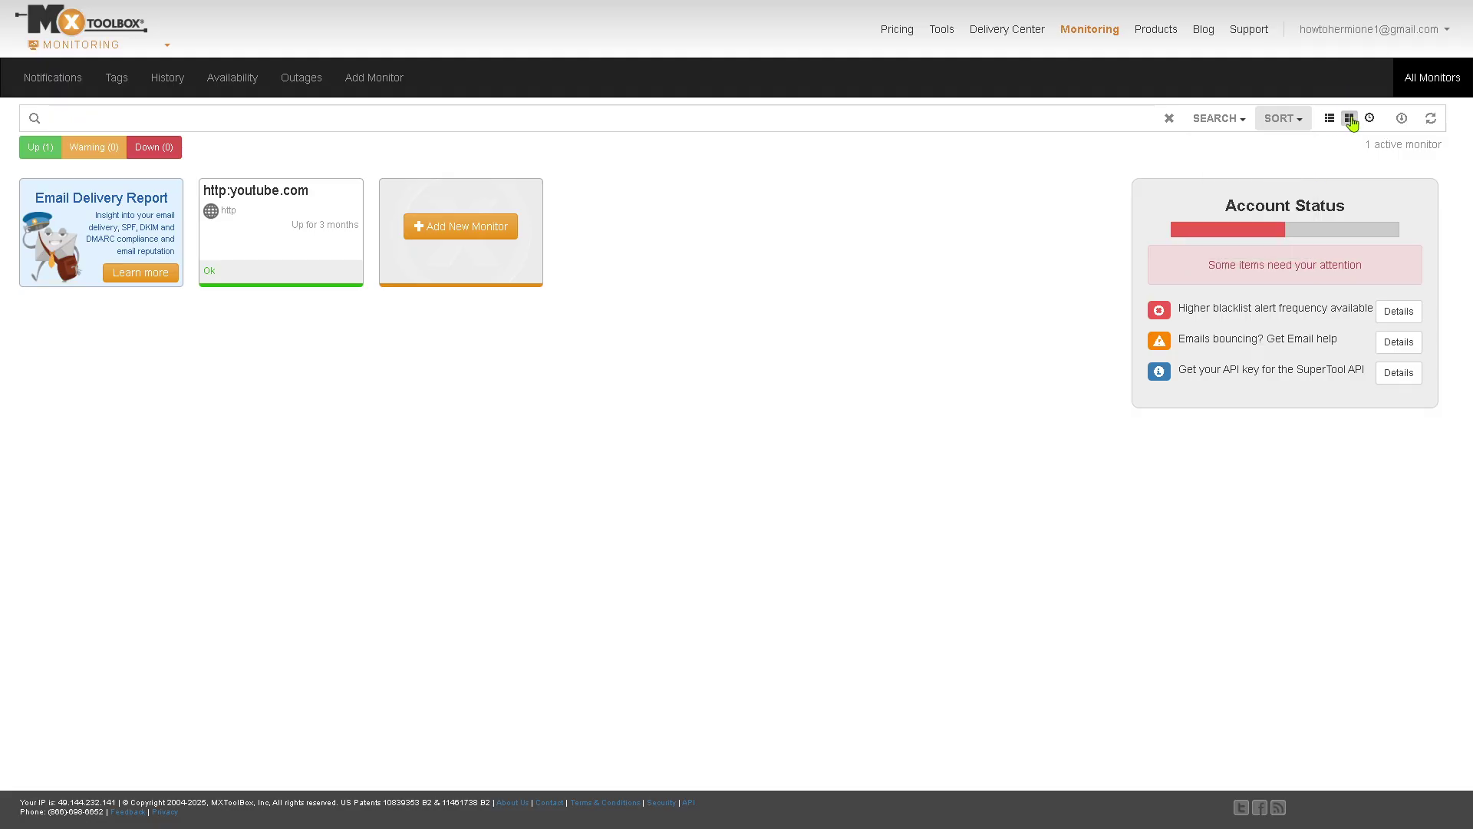